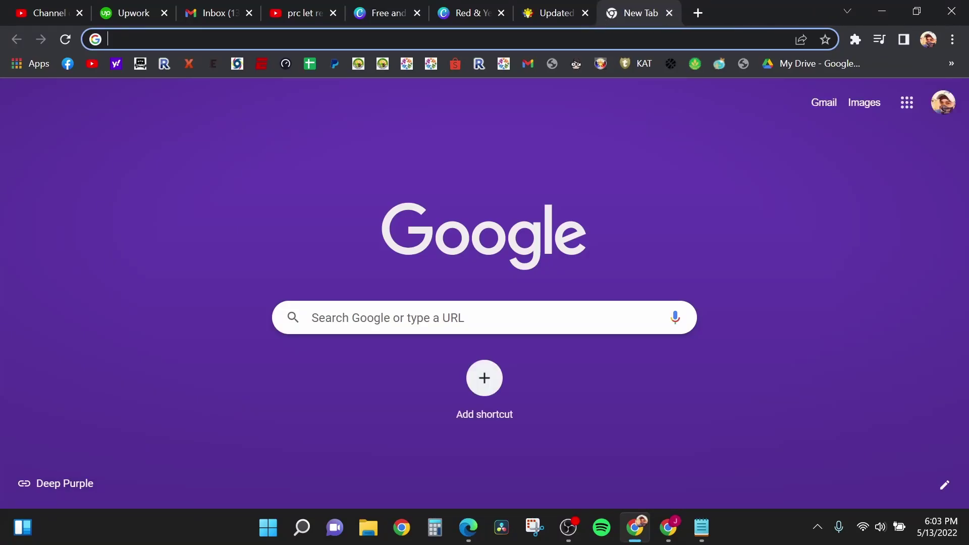
Step: Load online.prc.gov.ph in Chrome's address bar
key(ctrl+l)
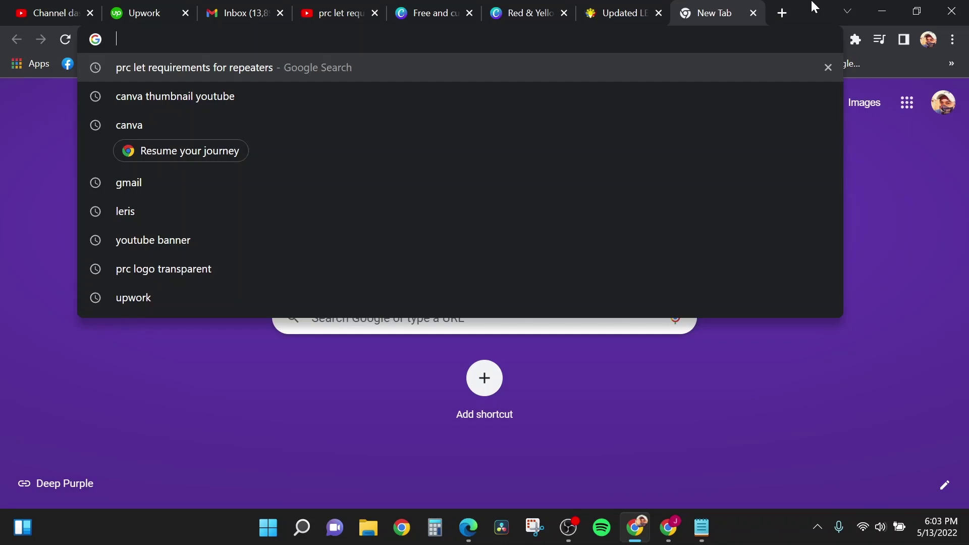
text(o)
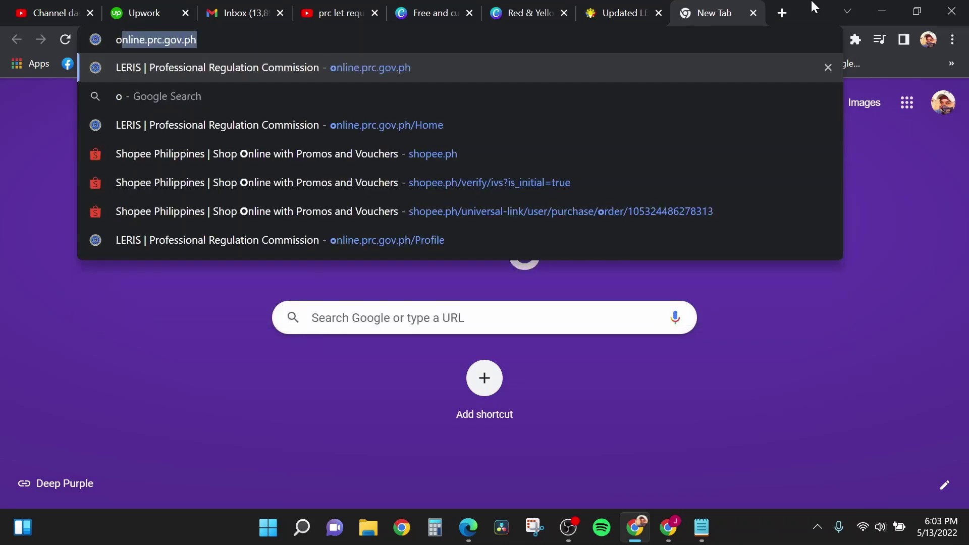
text(nline.prc)
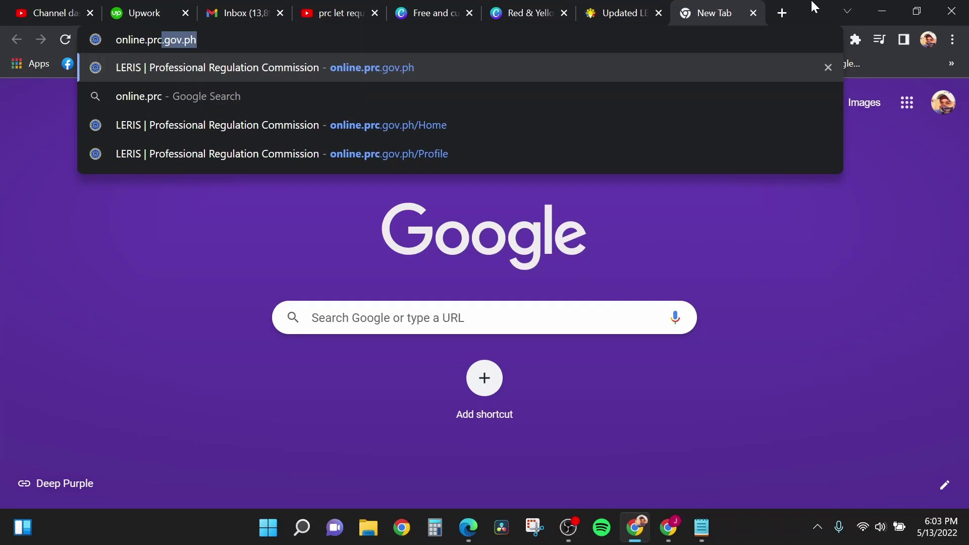
text(.gov.ph)
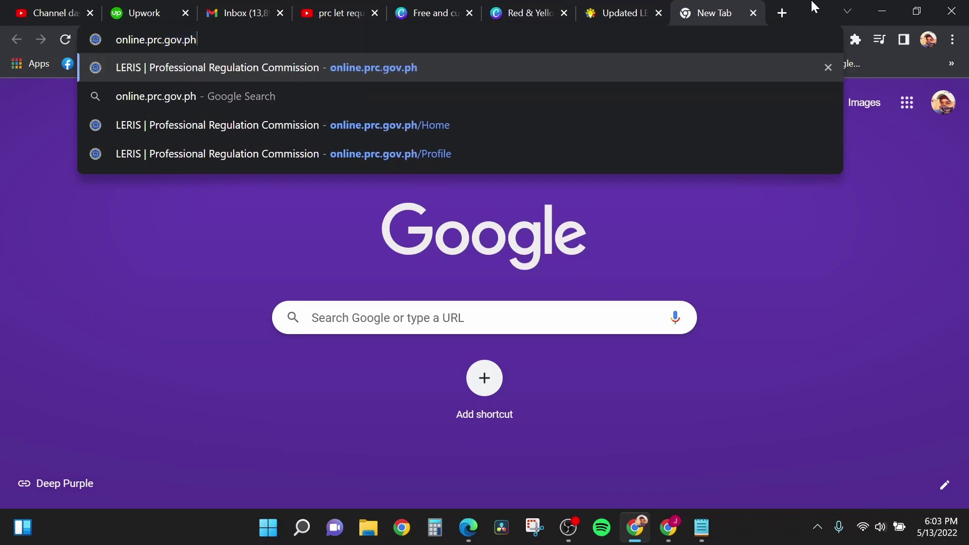
key(Return)
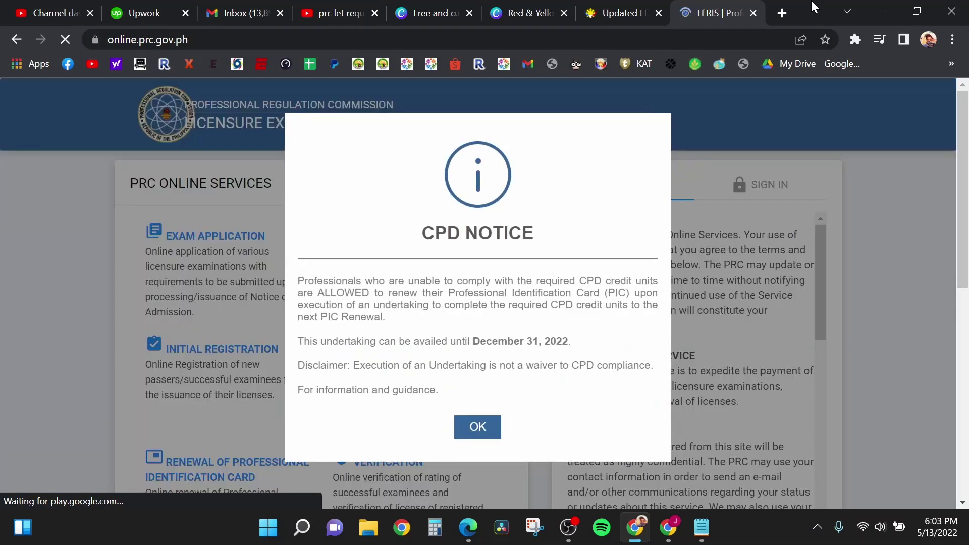
Step: Dismiss the CPD NOTICE with OK and close the STEP BY STEP PROCEDURE pop-up
click(477, 436)
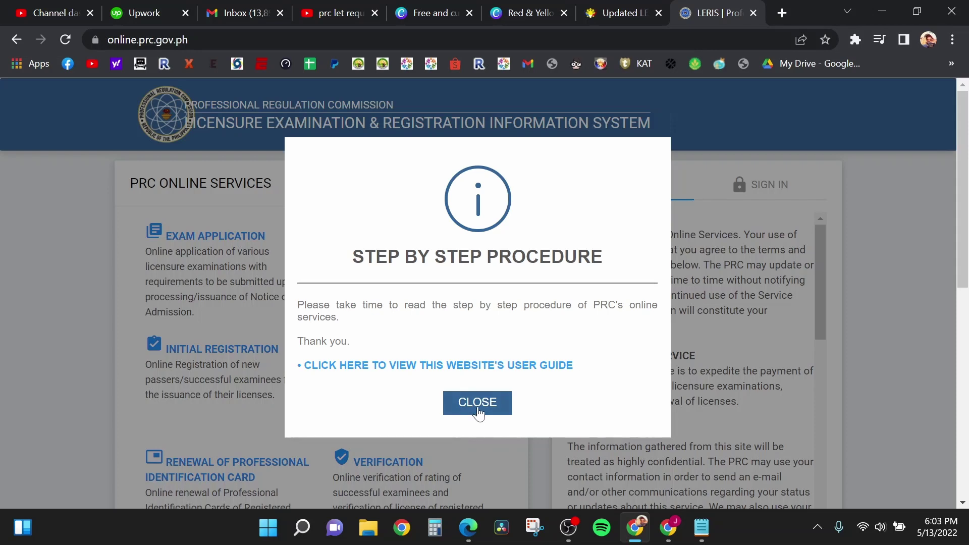
click(478, 408)
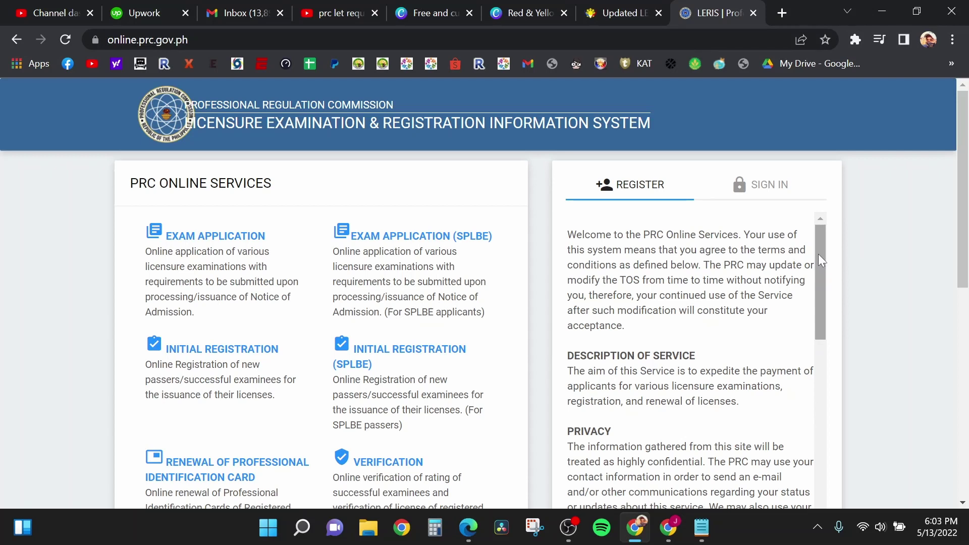
Step: Scroll the terms of service panel to the end and click I AGREE
drag(823, 262, 832, 472)
scroll(877, 340, down, 5)
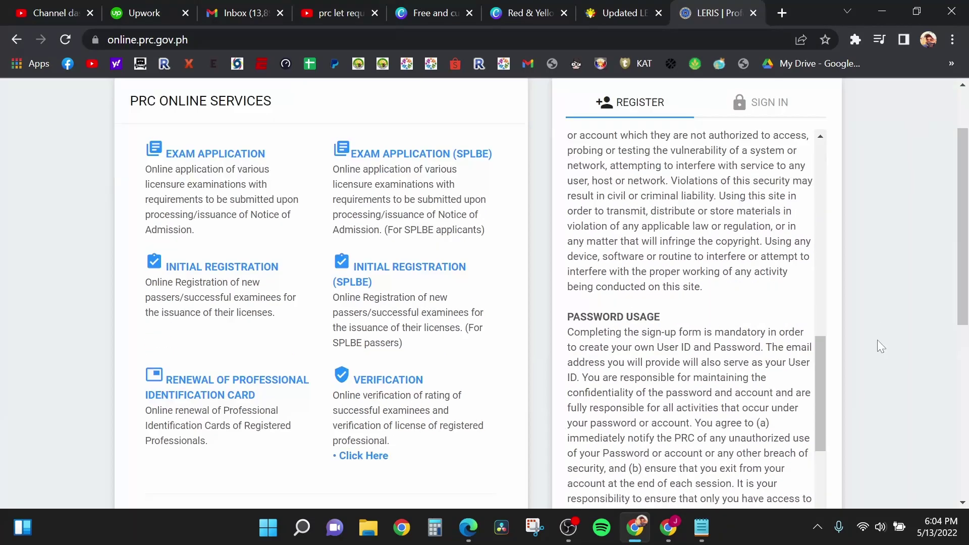
scroll(821, 302, down, 1)
drag(822, 303, 841, 487)
scroll(884, 328, down, 3)
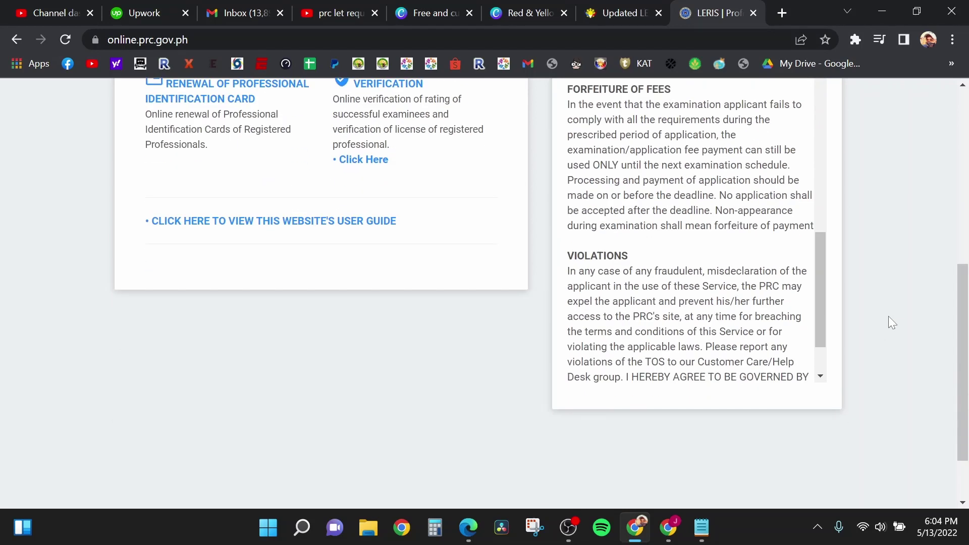
drag(823, 308, 835, 335)
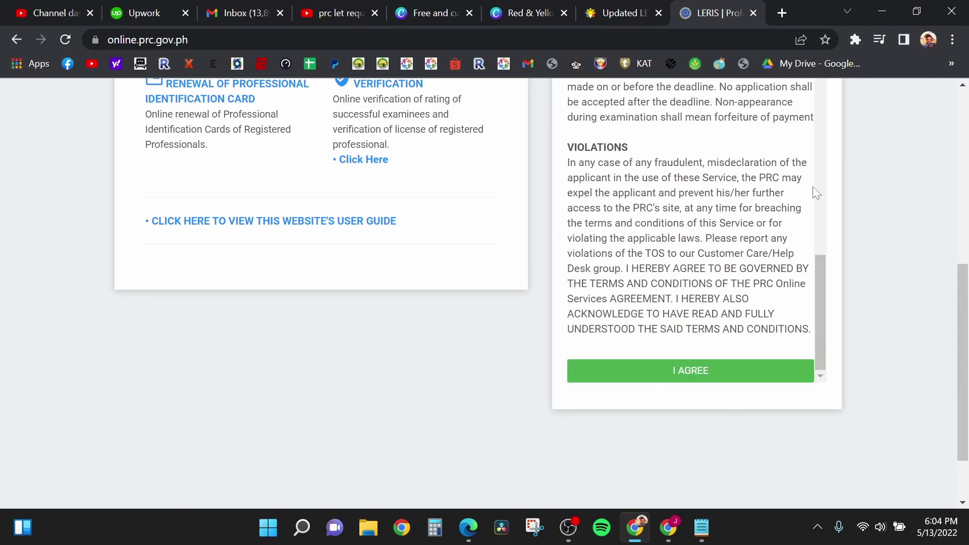
click(701, 373)
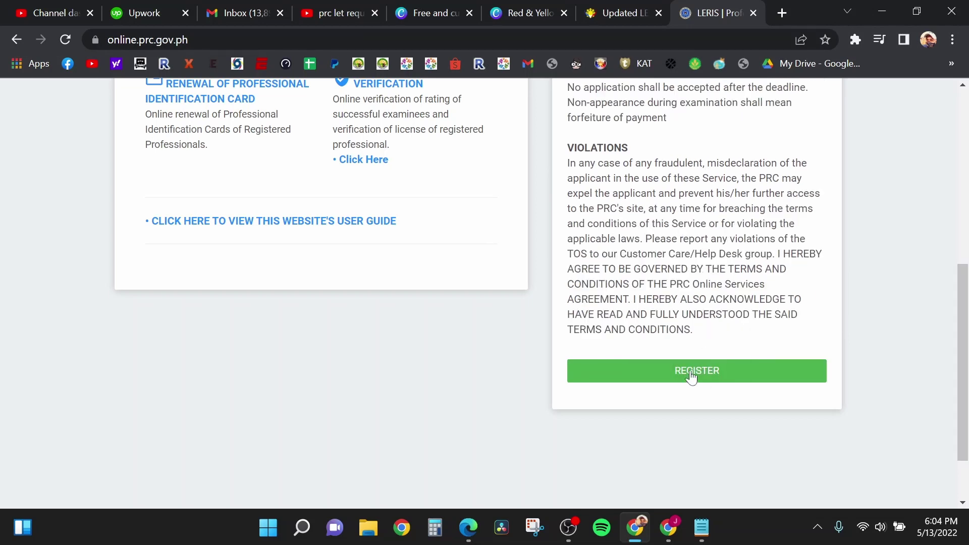
Step: Enter the registrant's first, middle and last names in the Register form
scroll(748, 301, up, 5)
scroll(748, 301, up, 2)
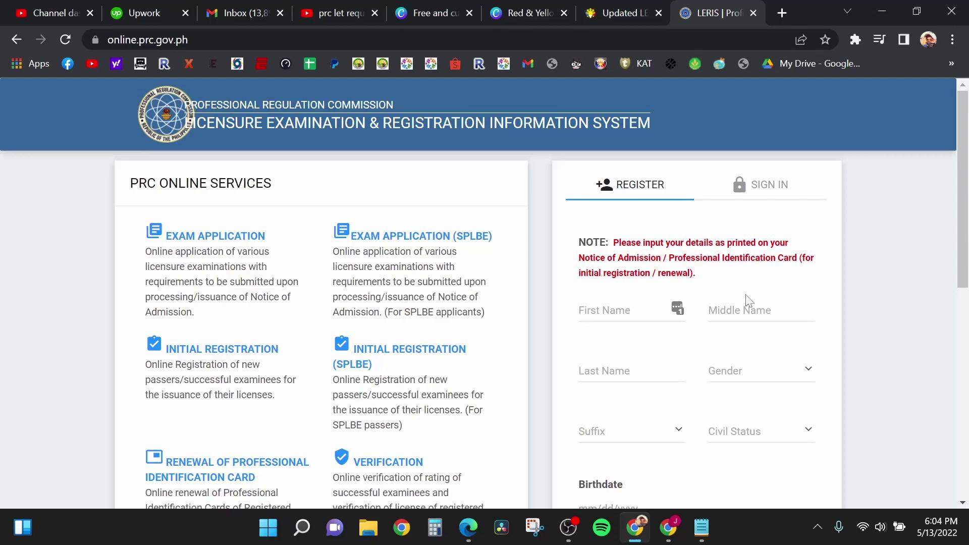
scroll(864, 254, down, 2)
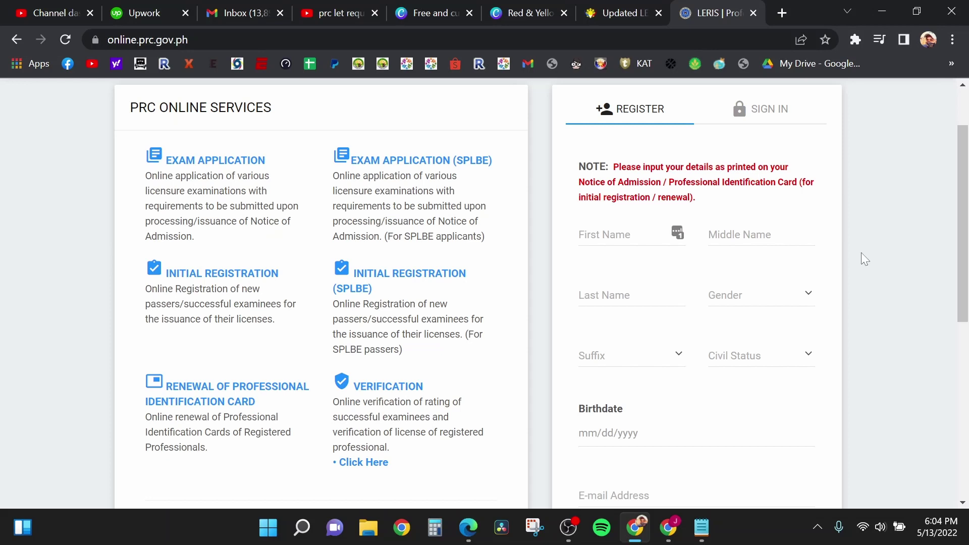
click(620, 235)
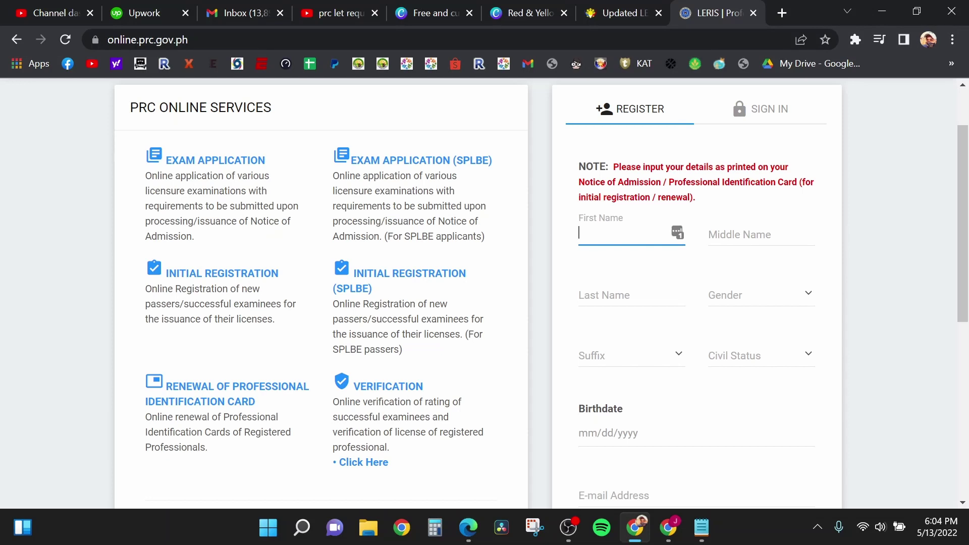
text(JUAN)
click(761, 235)
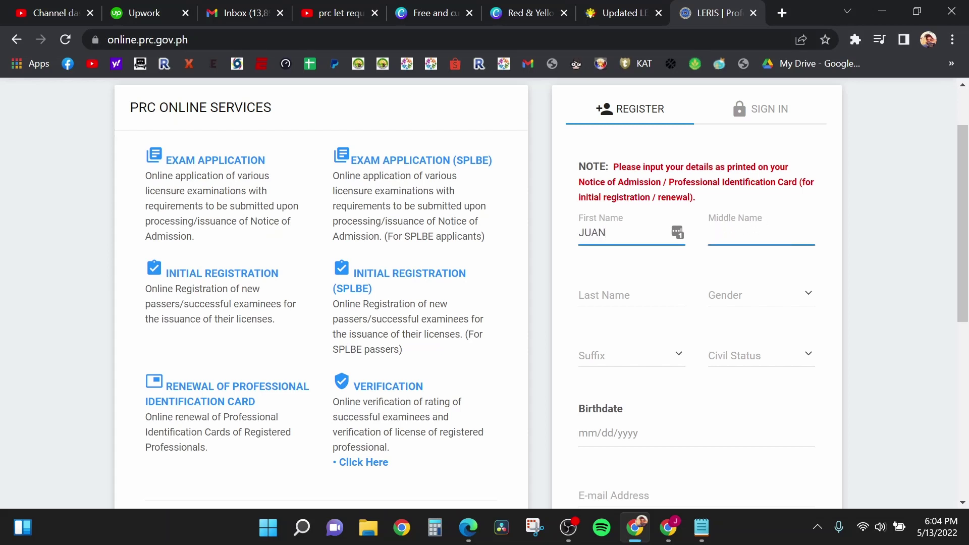
text(IMPERIAL)
click(631, 294)
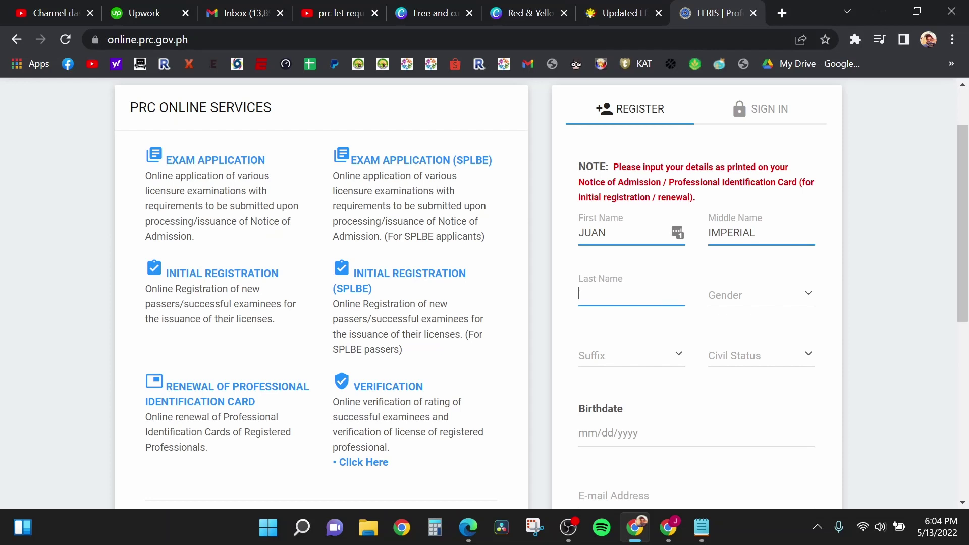
text(TAMAD)
Step: Set Gender to Male, leave Suffix blank, and set Civil Status to Married
click(808, 293)
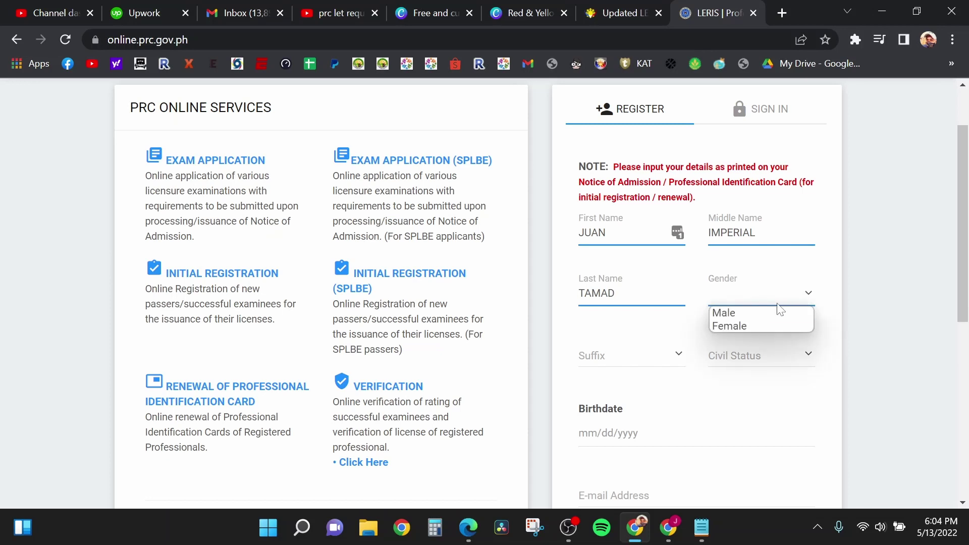
click(765, 313)
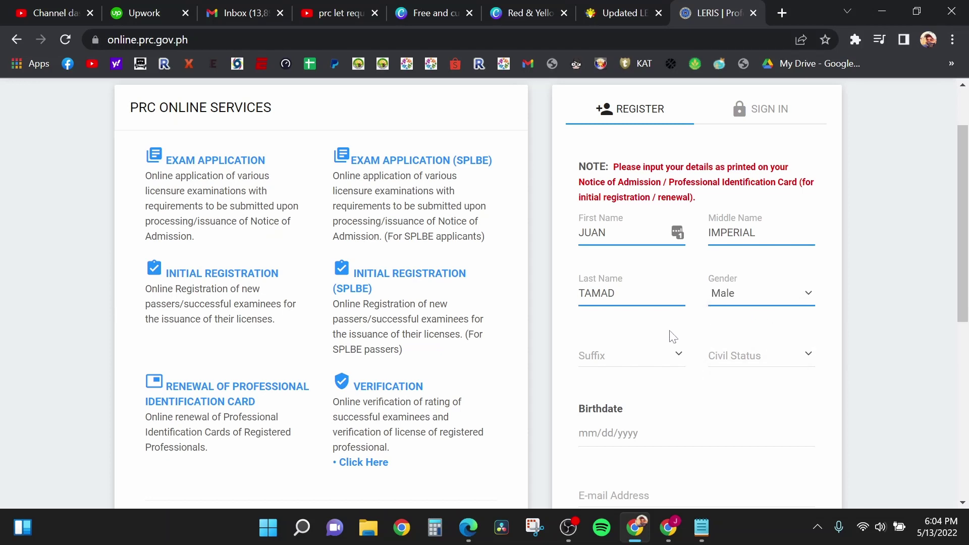
click(680, 356)
click(681, 357)
click(678, 358)
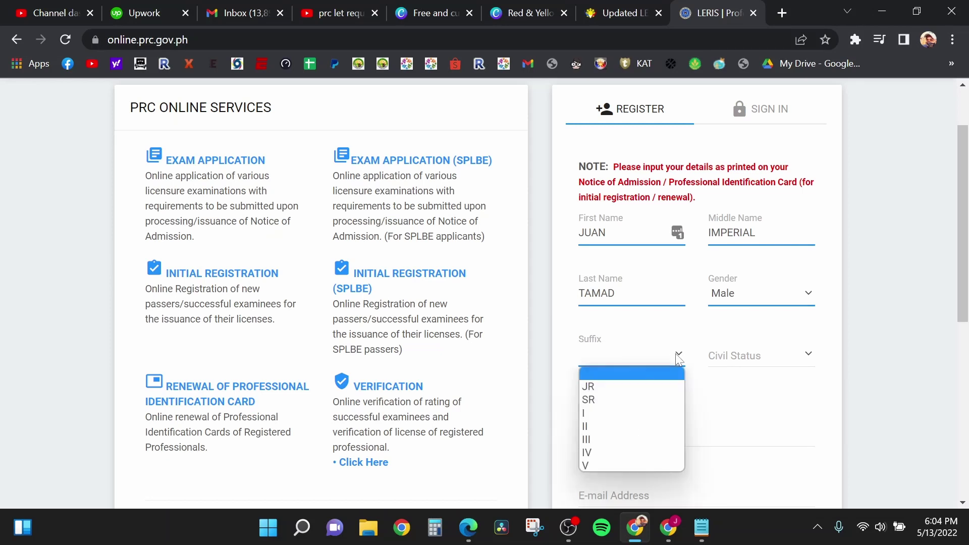
click(684, 342)
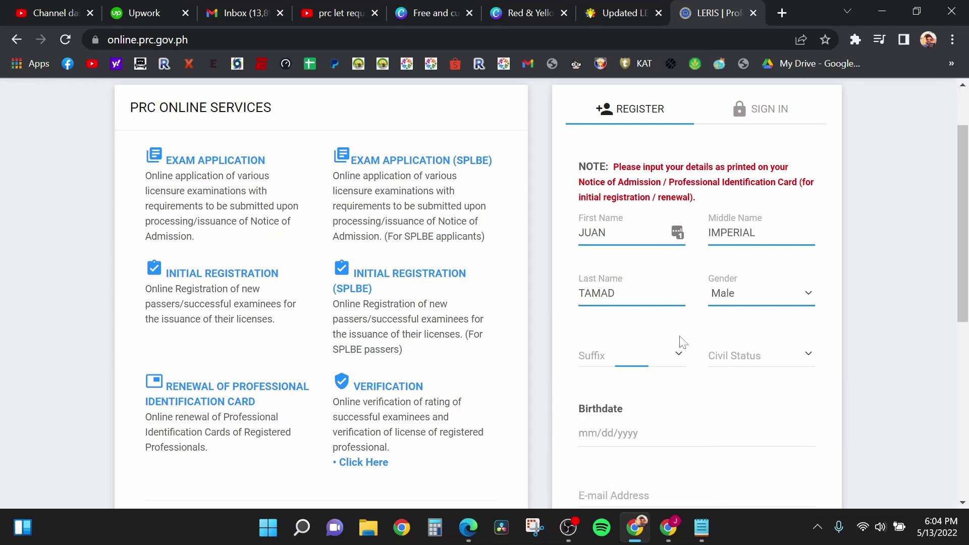
click(805, 354)
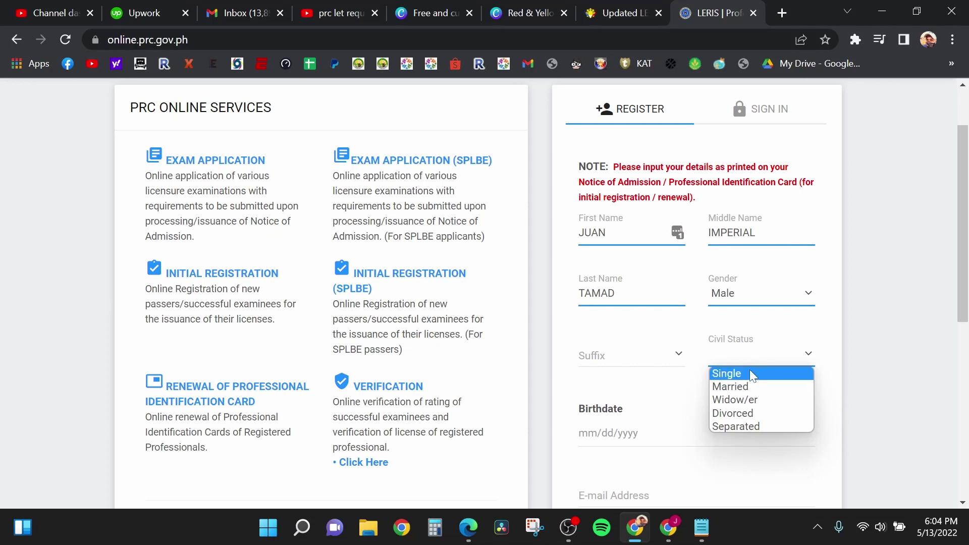
click(750, 387)
scroll(840, 370, down, 1)
scroll(839, 370, down, 1)
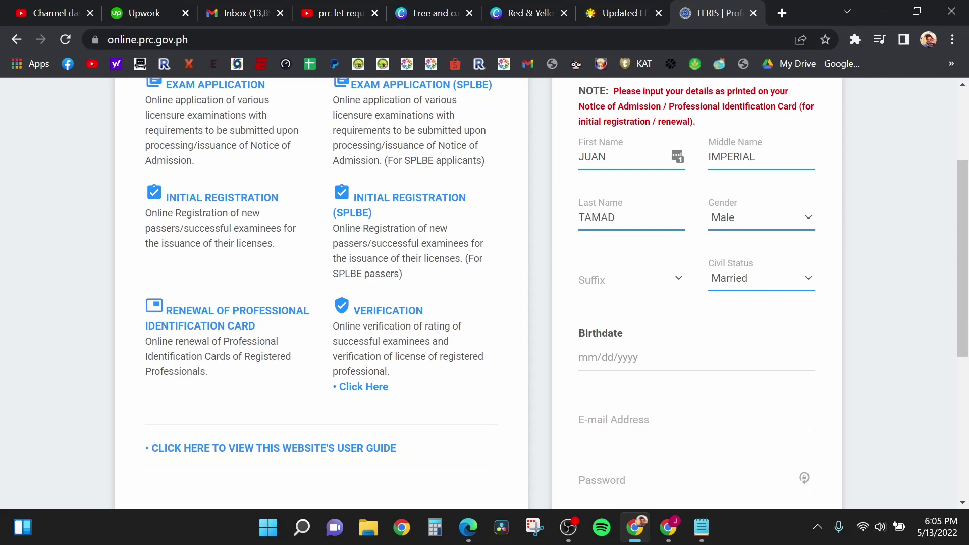
Step: Set the birthdate to 05/11/1988 using the calendar picker
click(605, 357)
click(879, 336)
click(610, 357)
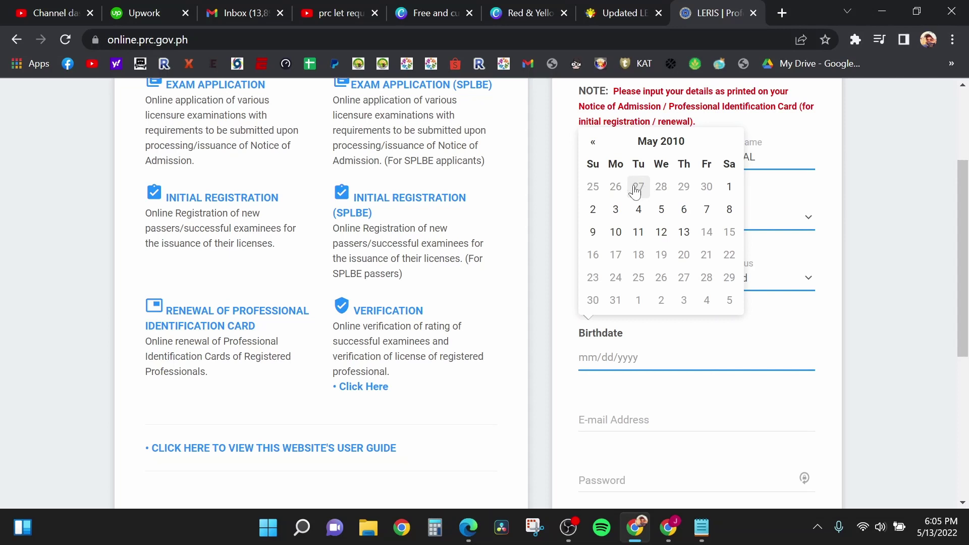
click(661, 142)
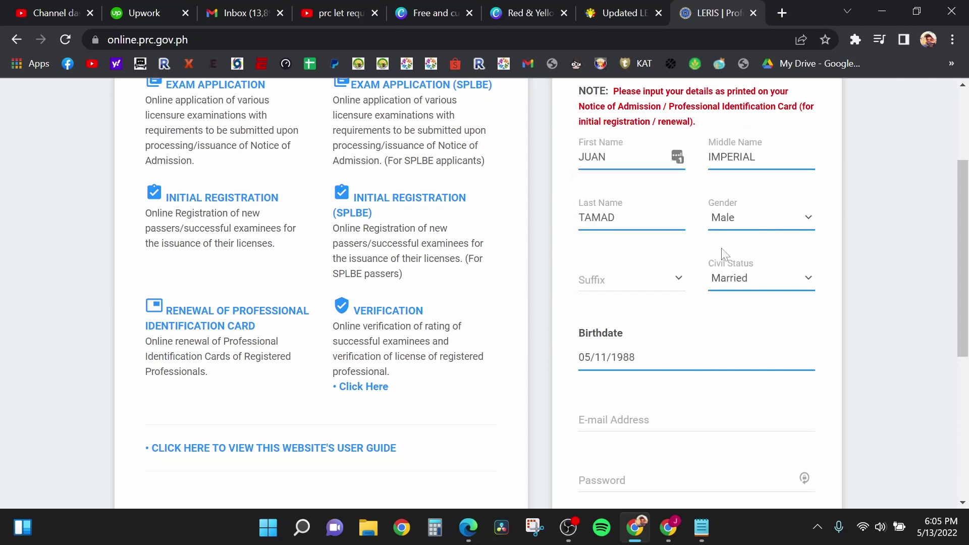
scroll(856, 299, down, 3)
Step: Enter the account e-mail address and a password meeting the requirements
key(Tab)
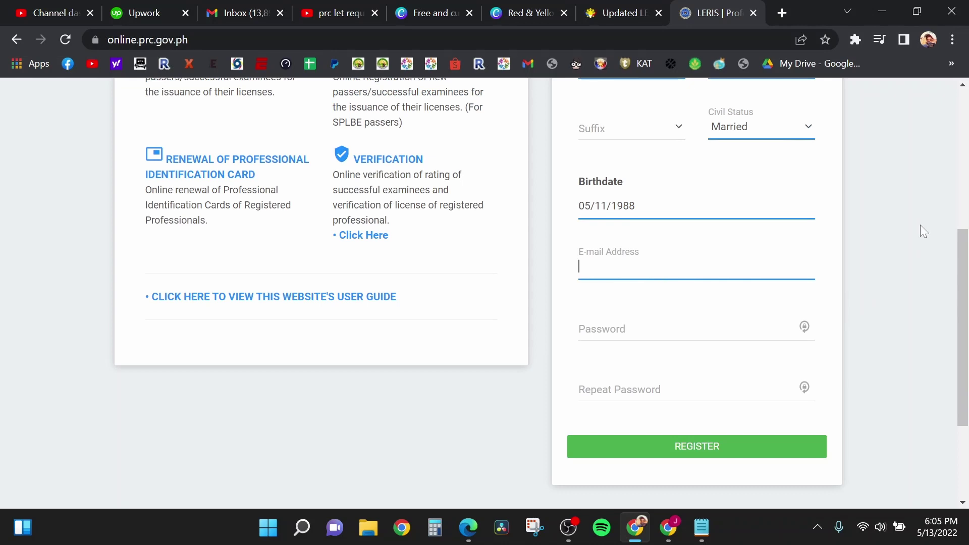
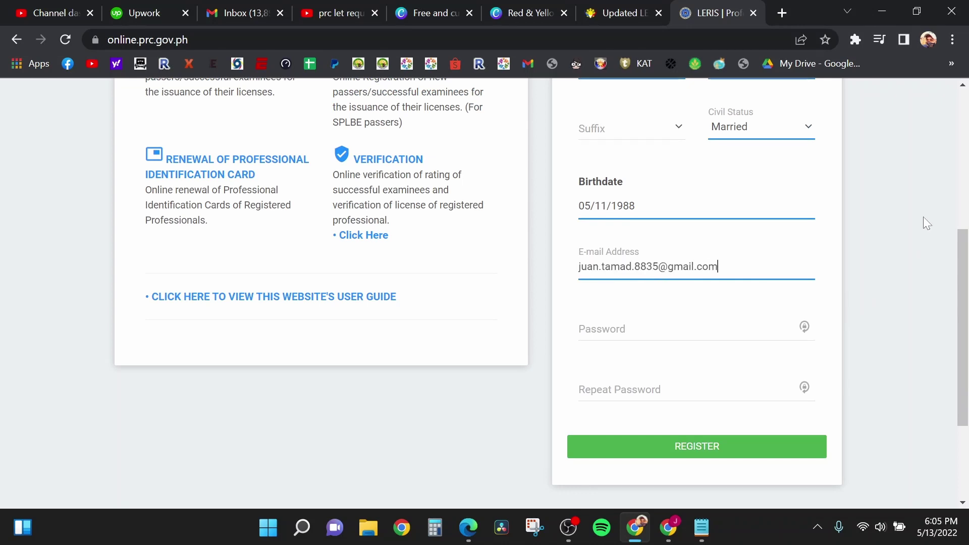
key(Tab)
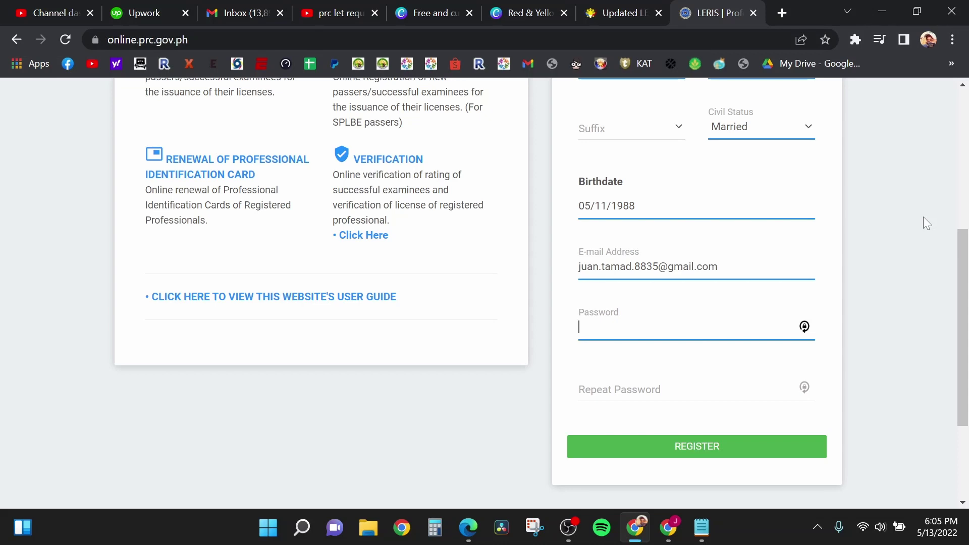
text(••••••••••••)
Step: Fill Repeat Password until 'Passwords matched.' appears, then review the form
key(Tab)
key(ctrl+v)
scroll(872, 392, down, 1)
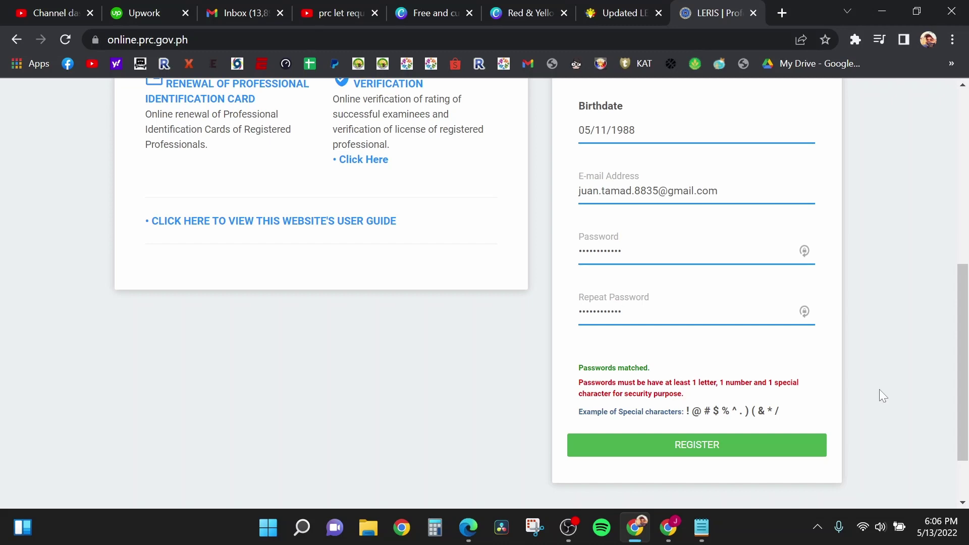
text(!)
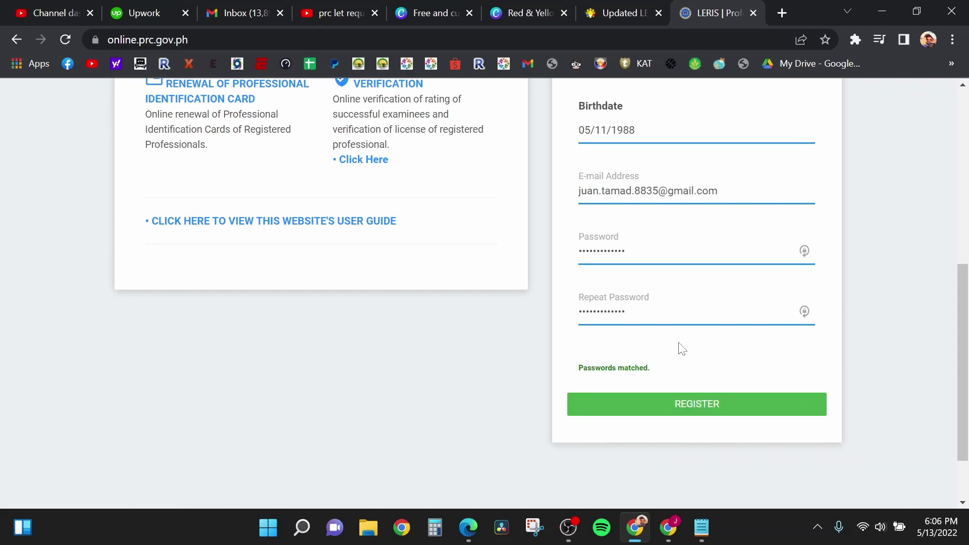
scroll(707, 353, up, 6)
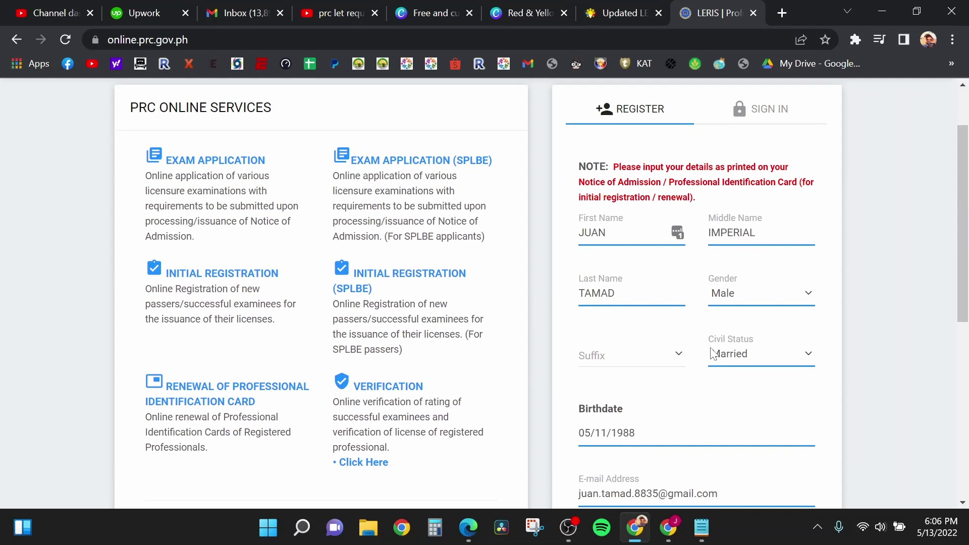
scroll(714, 352, down, 6)
scroll(721, 333, up, 6)
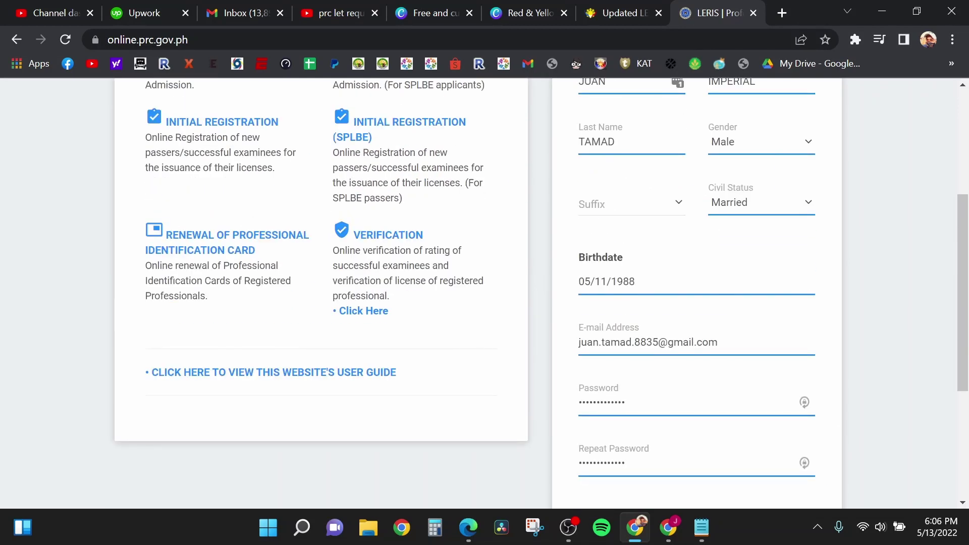
scroll(745, 345, down, 7)
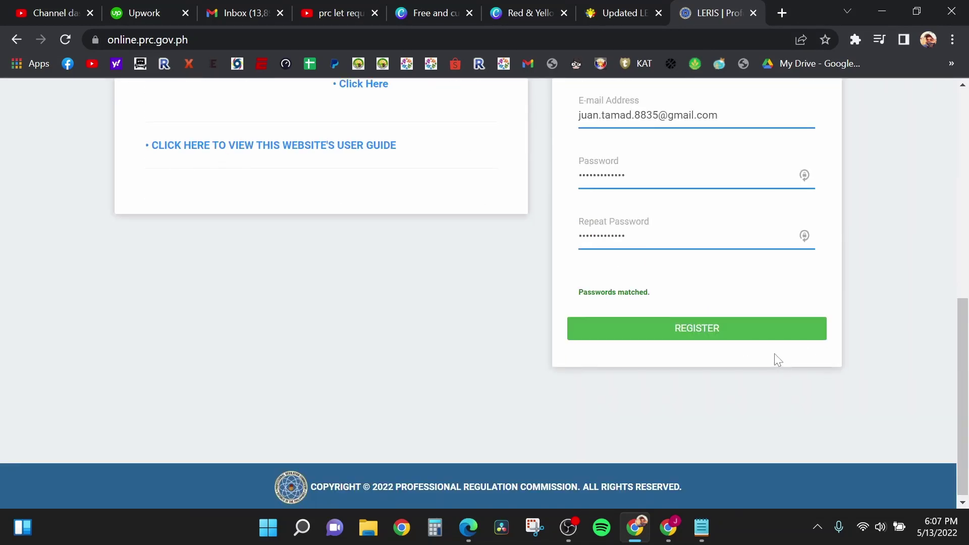
Step: Click REGISTER and review the details listed in the Confirmation dialog
click(715, 328)
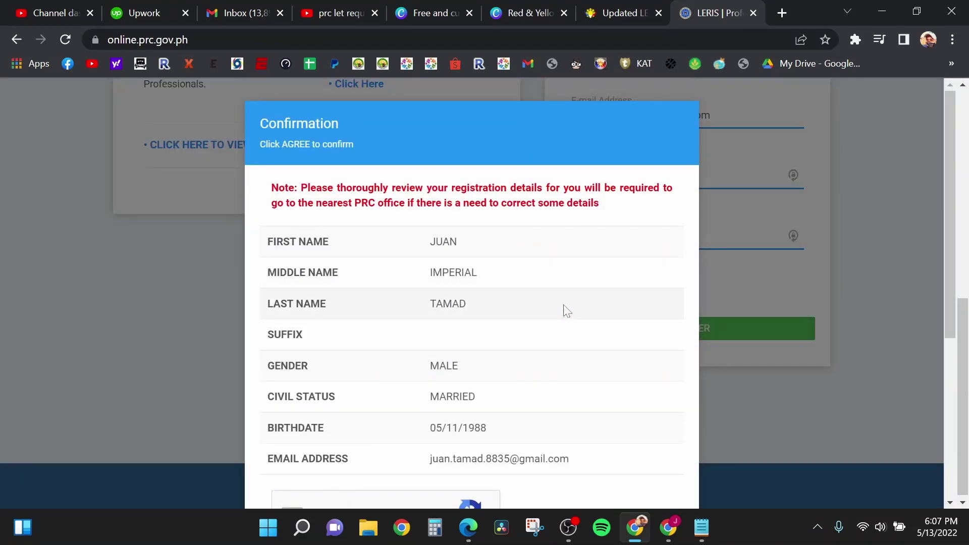
scroll(567, 310, down, 1)
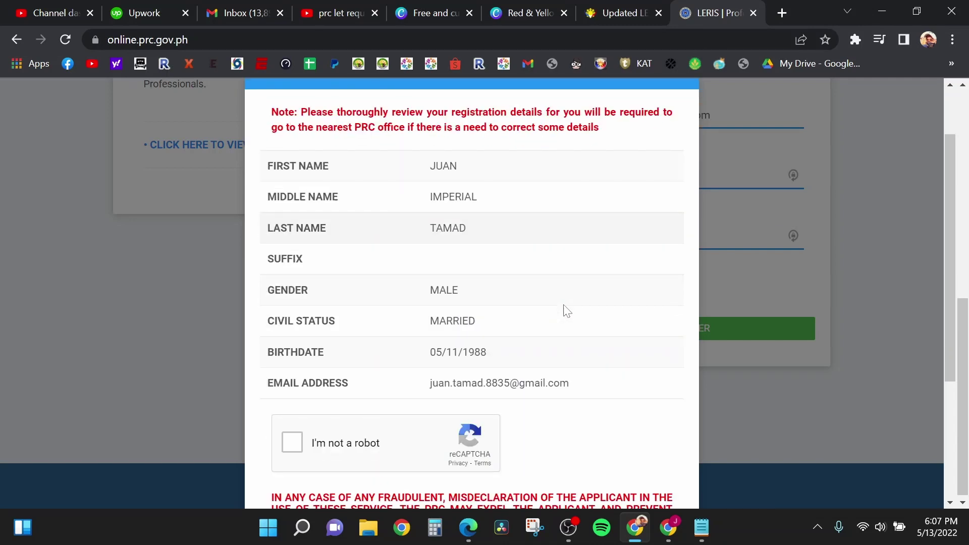
scroll(567, 310, up, 1)
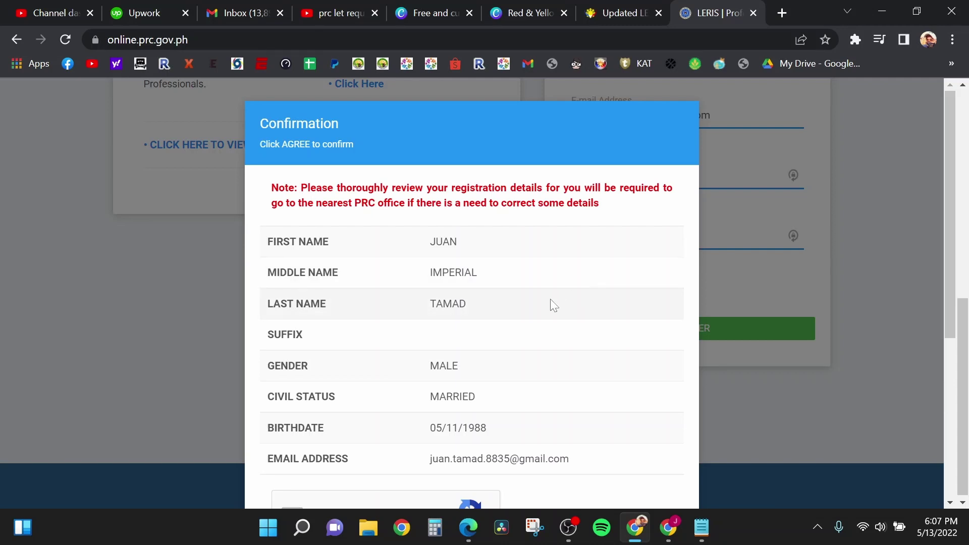
scroll(551, 301, down, 2)
scroll(553, 302, up, 1)
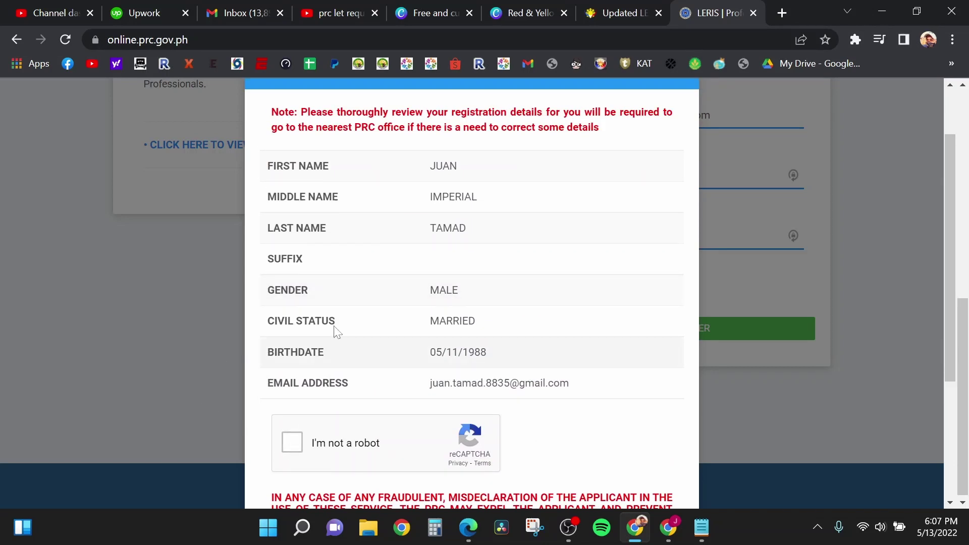
Step: Tick 'I'm not a robot' and click AGREE / CONFIRM
click(295, 449)
scroll(416, 340, down, 3)
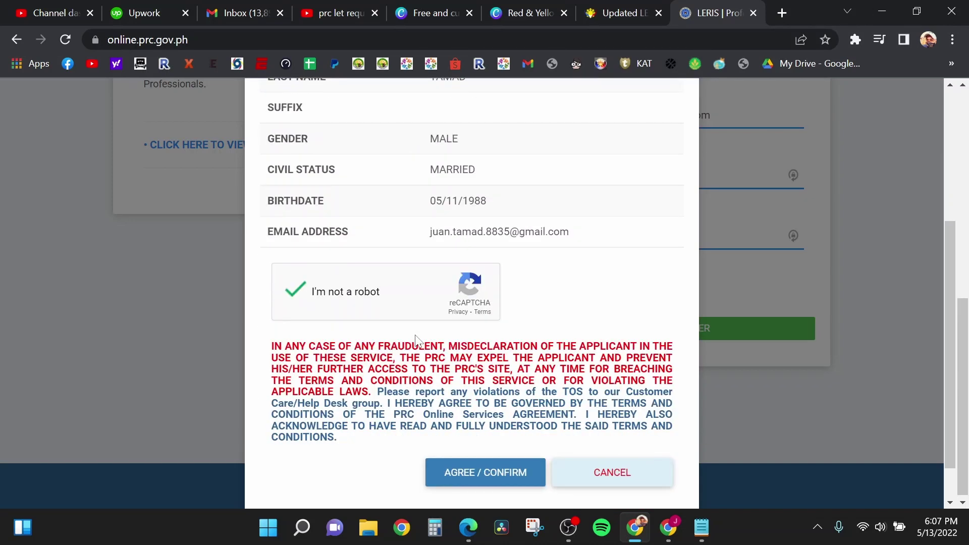
scroll(416, 339, down, 1)
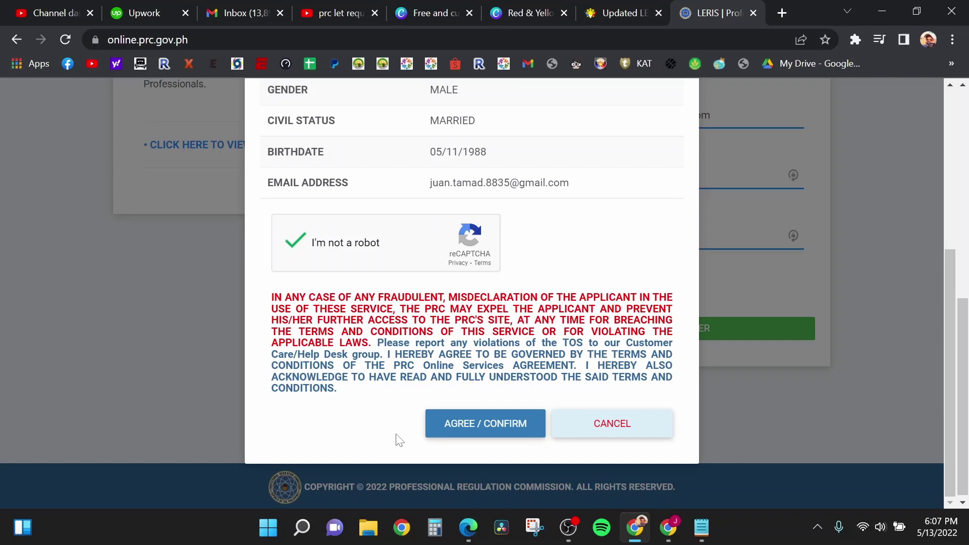
click(485, 431)
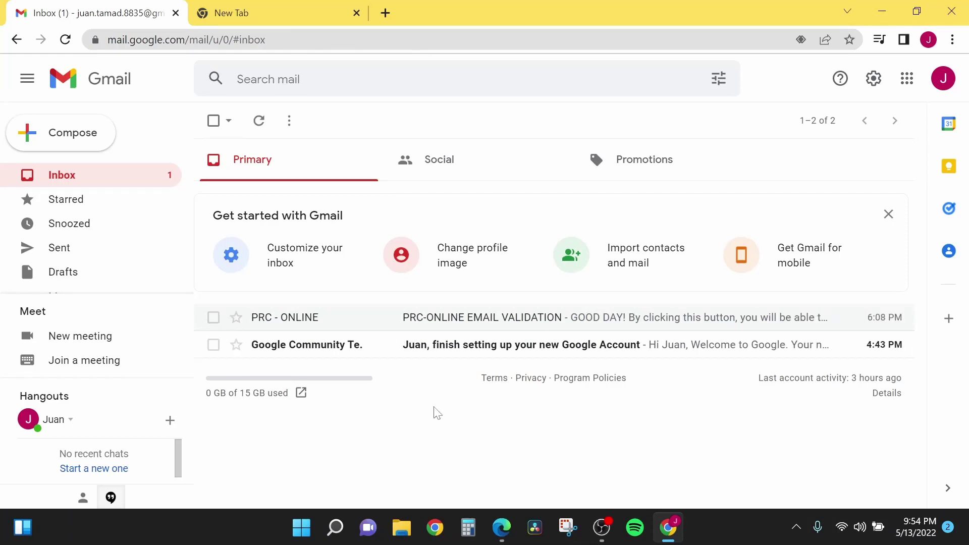
Step: Open the PRC-ONLINE EMAIL VALIDATION email and follow its validation link
click(405, 318)
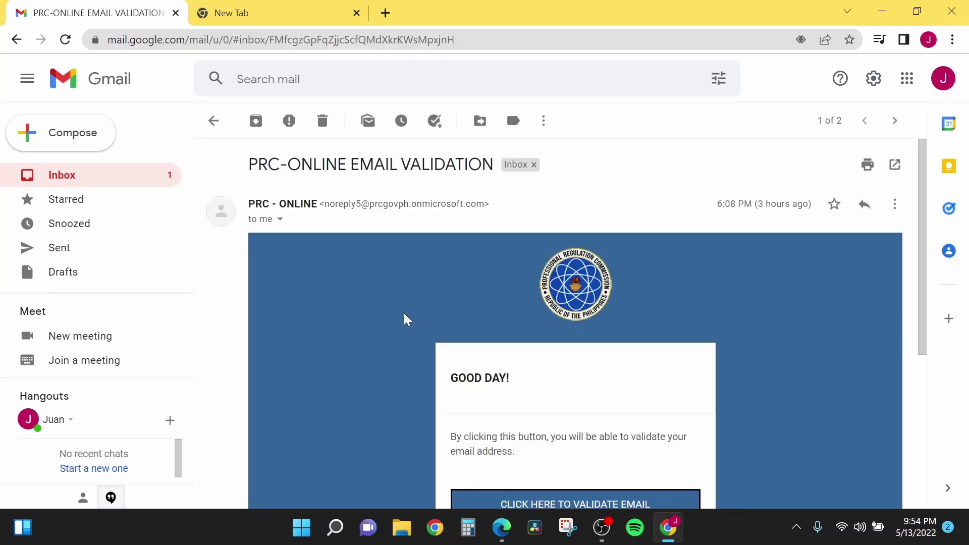
scroll(405, 319, down, 2)
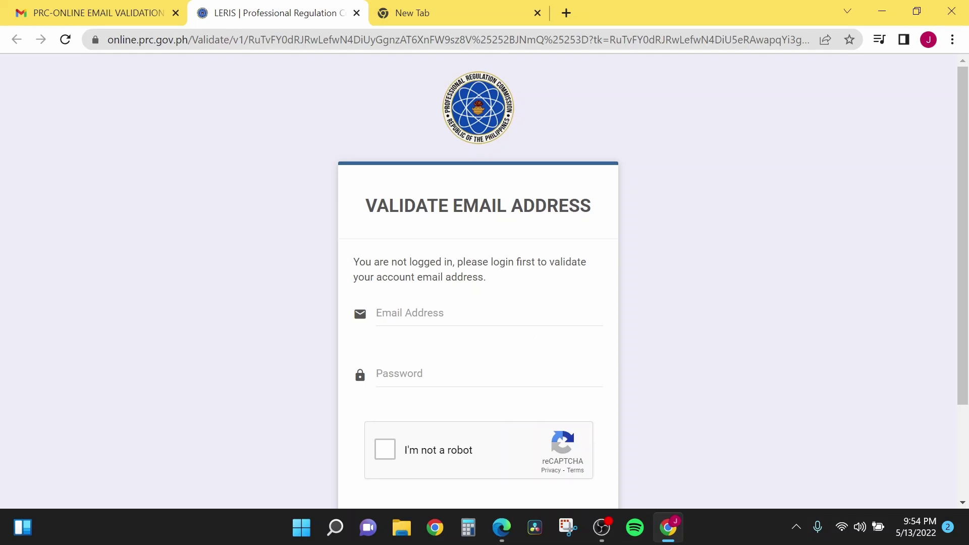
Step: Log in with the account e-mail and password, submit, and decline Chrome's password saving
click(377, 313)
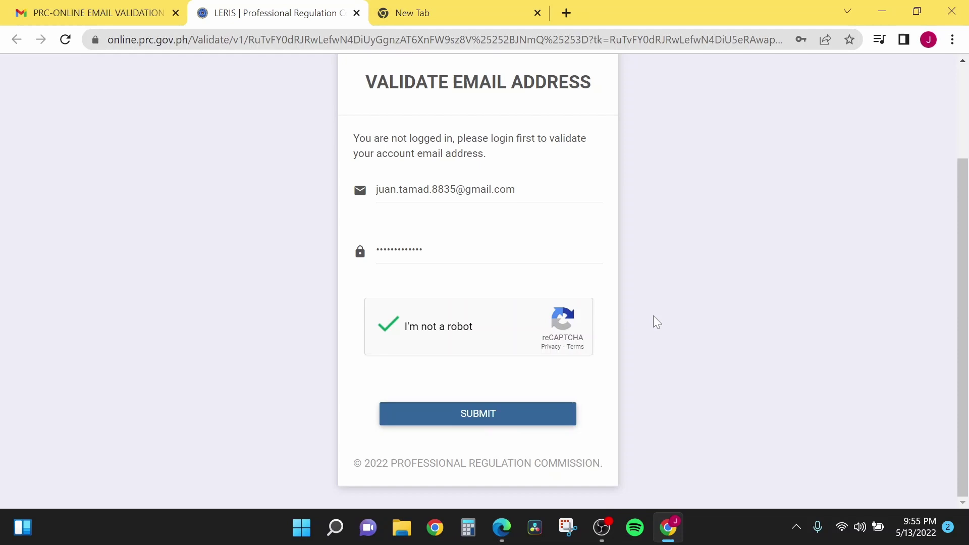
scroll(665, 275, up, 1)
scroll(664, 275, down, 1)
click(477, 414)
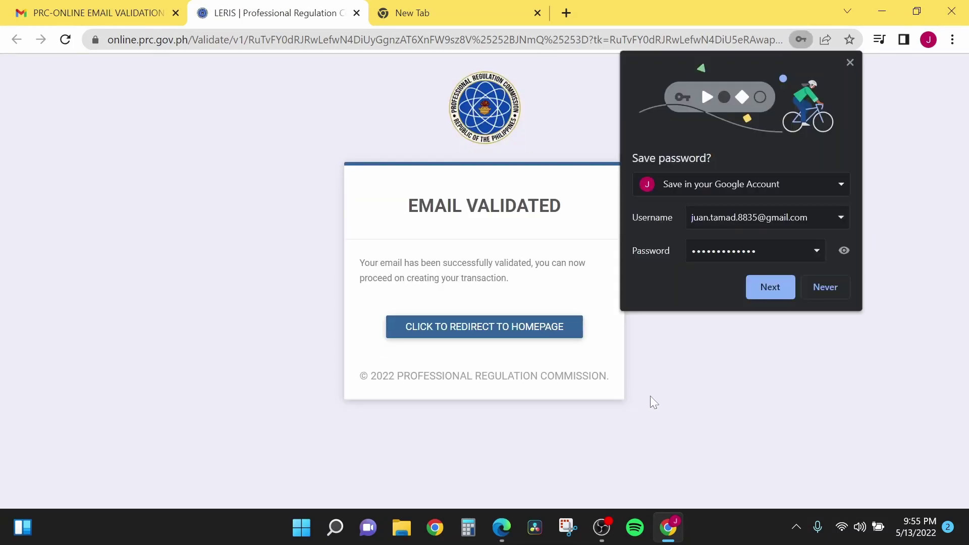
click(827, 285)
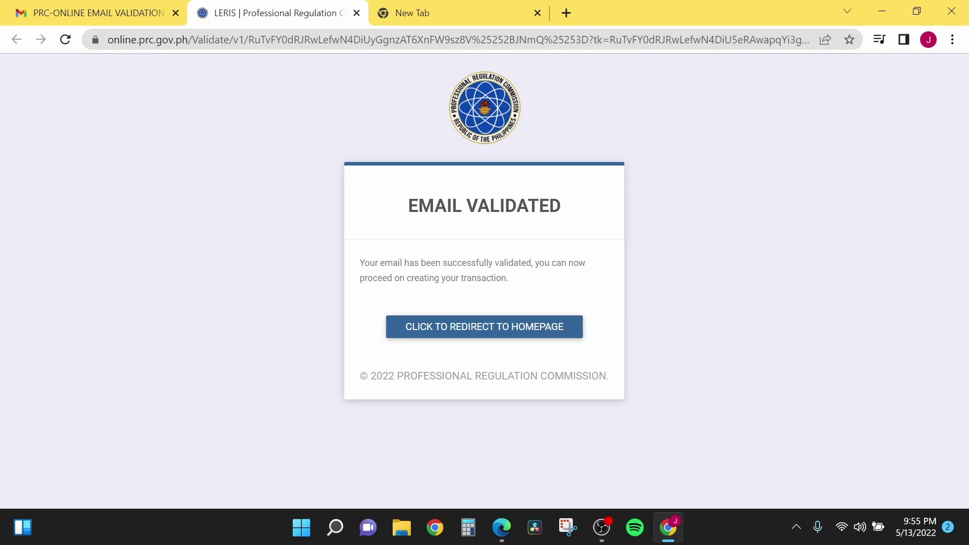
Step: Redirect to the homepage, OK the Advisory, and PROCEED past the appointment notice
click(477, 333)
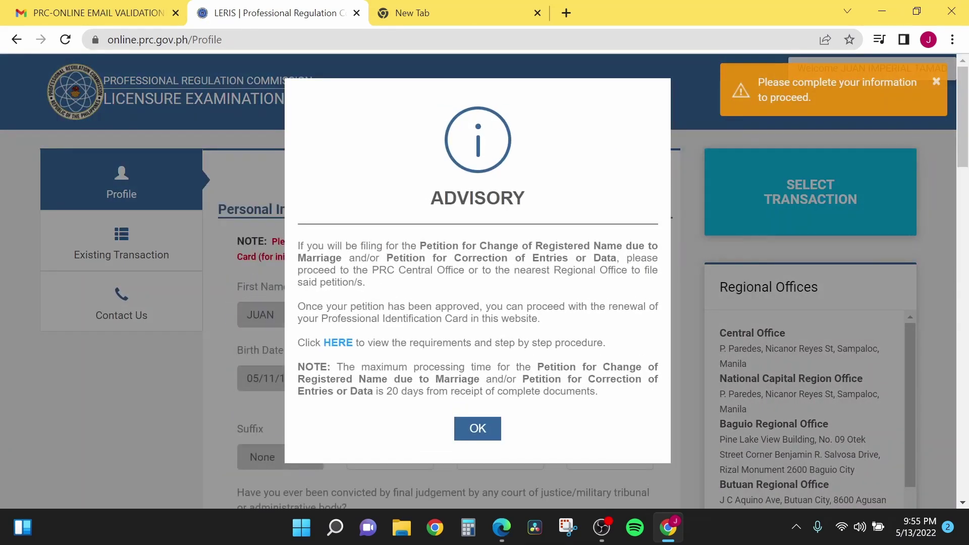
click(479, 432)
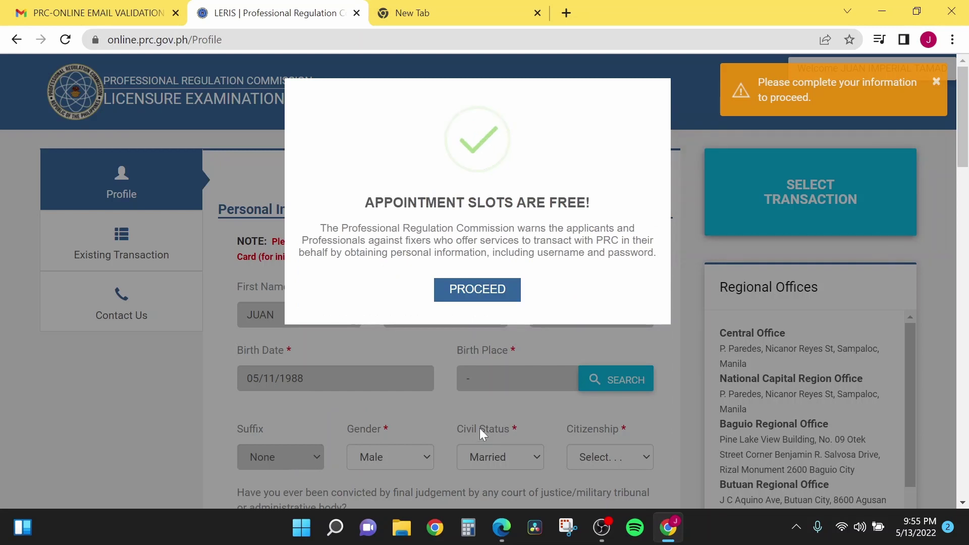
click(477, 289)
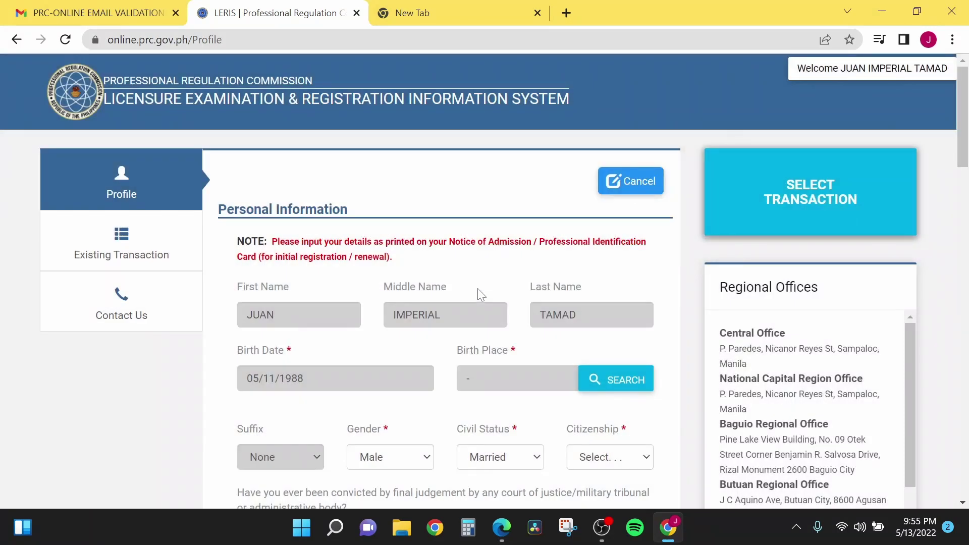
scroll(482, 288, down, 1)
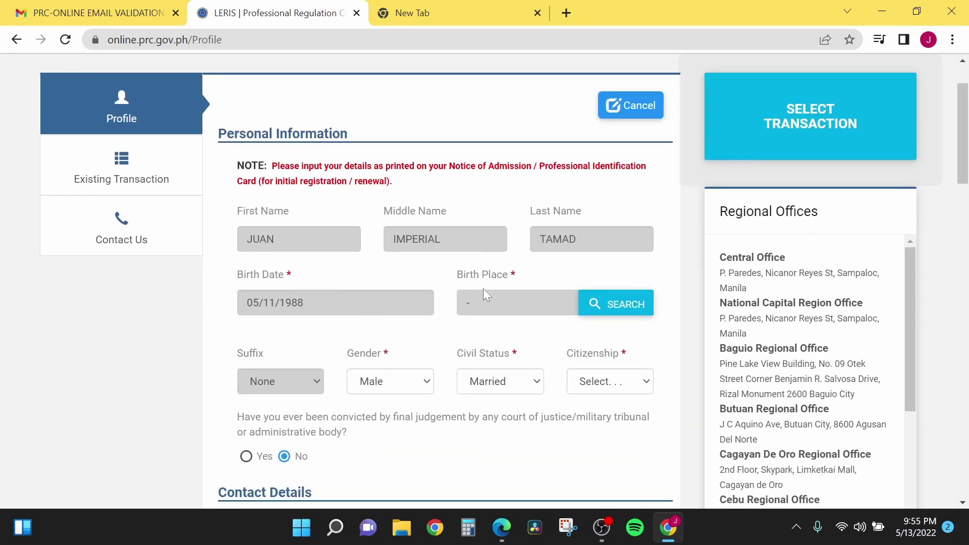
scroll(485, 298, up, 1)
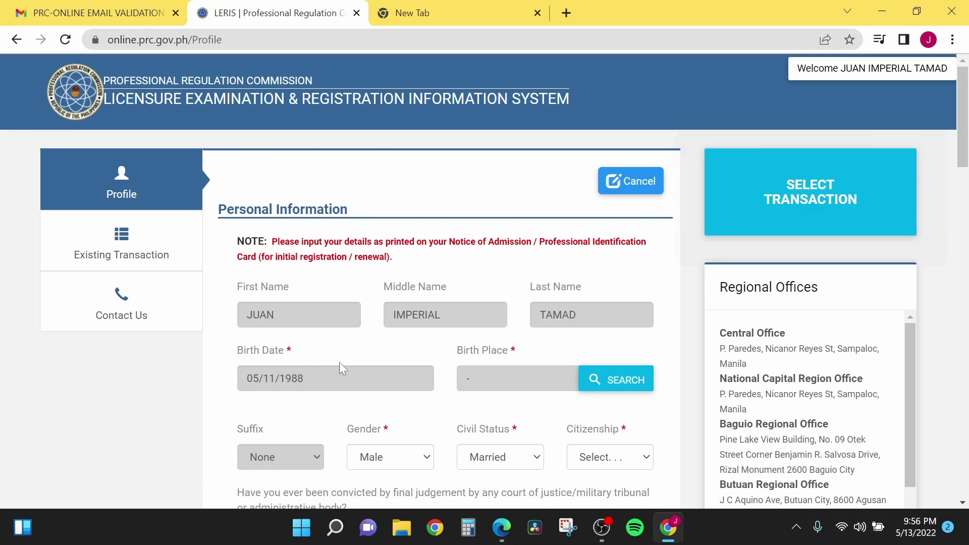
scroll(343, 352, down, 3)
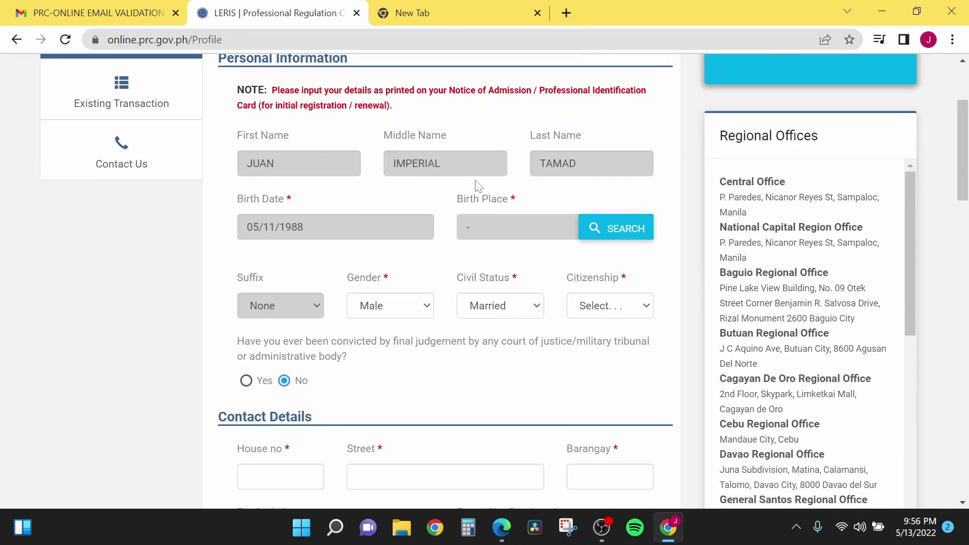
Step: Search birth places for 'Manila' and choose METRO MANILA AREA
click(610, 233)
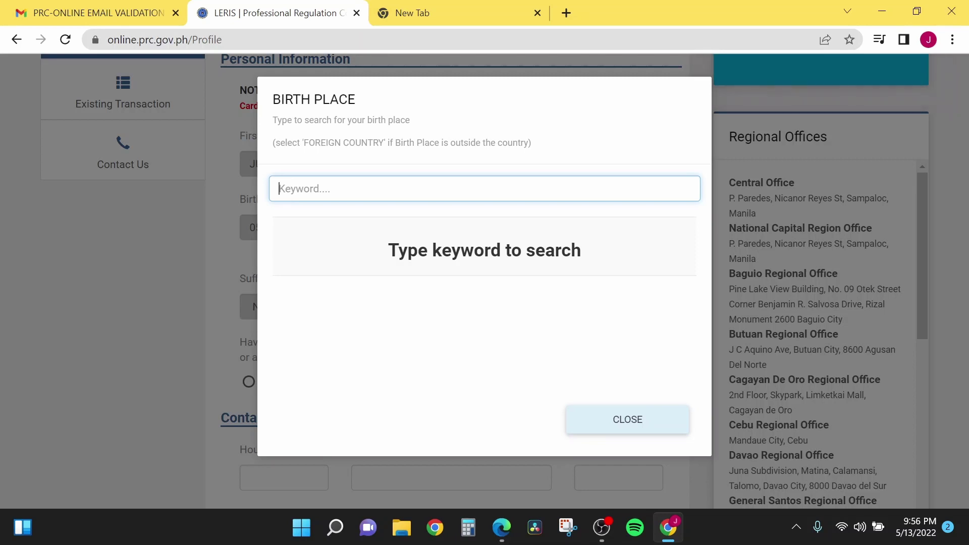
text(Manila)
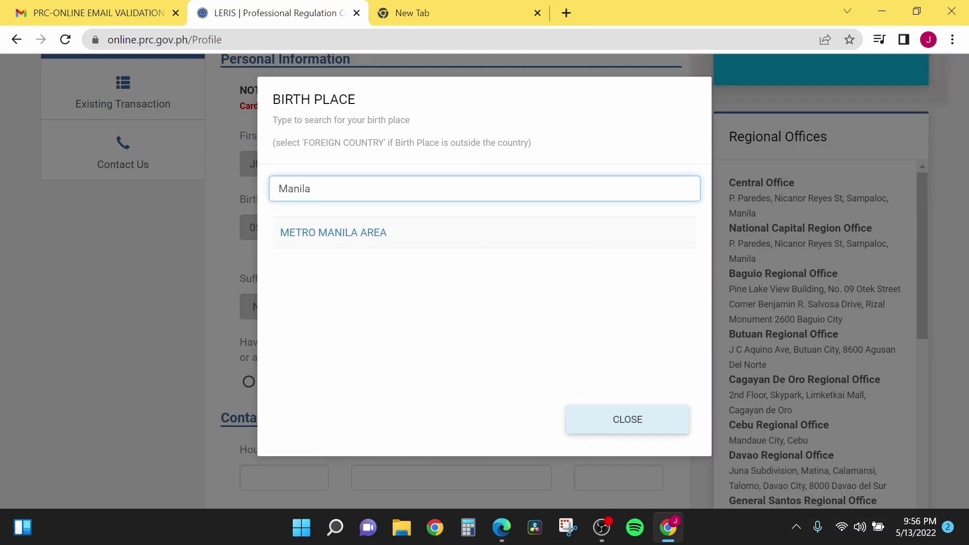
click(366, 241)
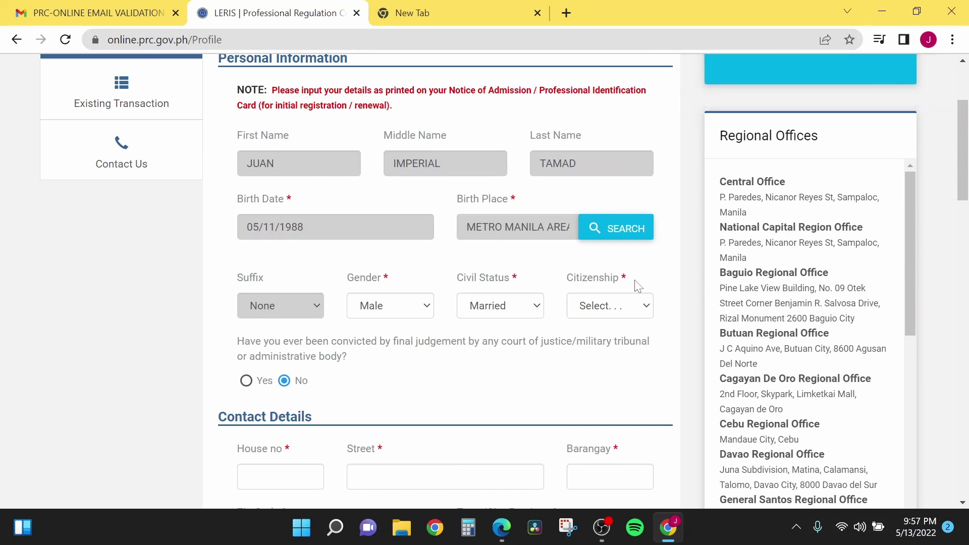
Step: Set the citizenship dropdown to Filipino
click(645, 313)
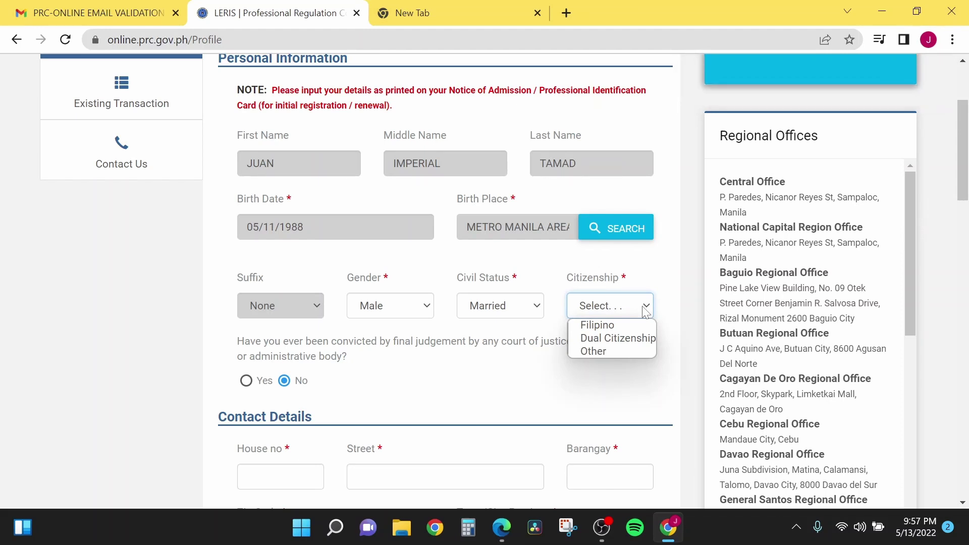
click(626, 326)
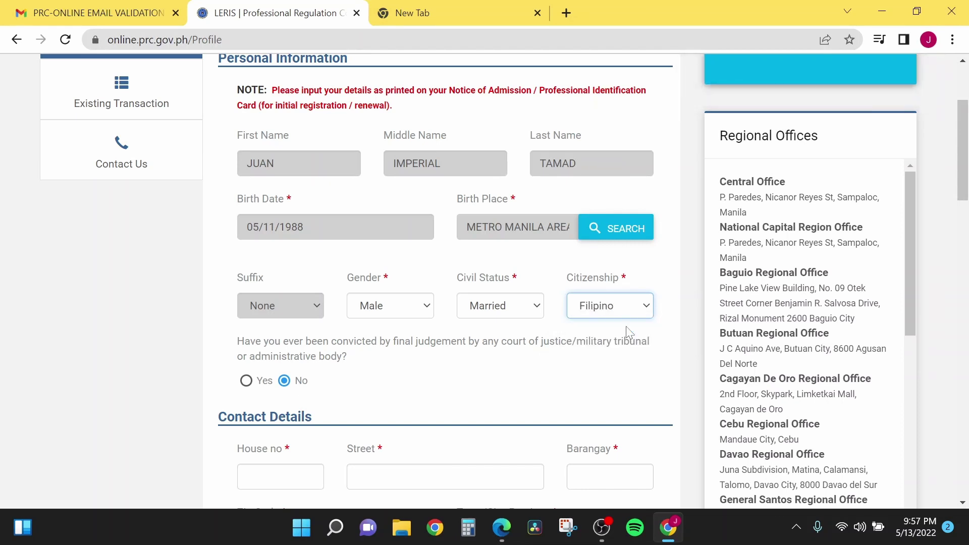
scroll(628, 332, down, 1)
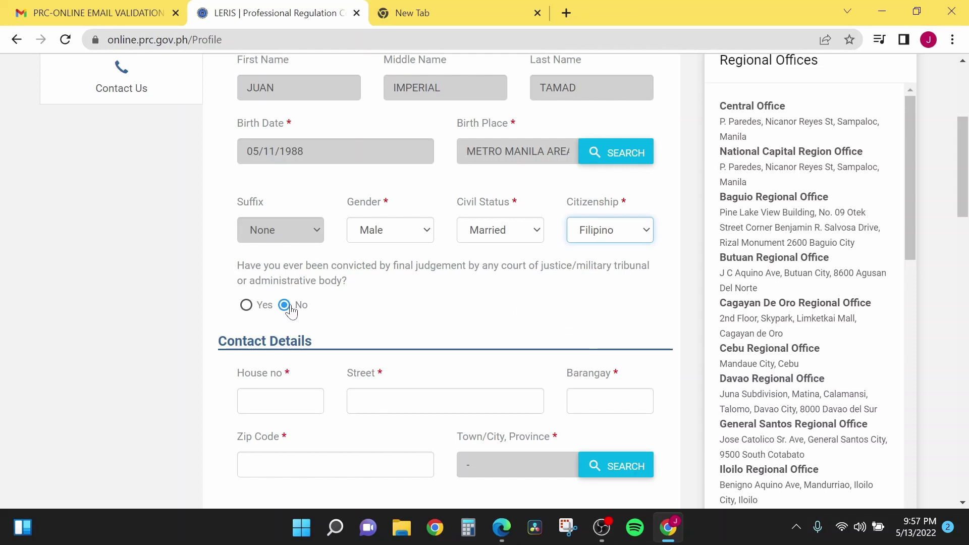
Step: Enter the house number, street, barangay, zip code, town/city and mobile number under Contact Details
scroll(403, 316, down, 3)
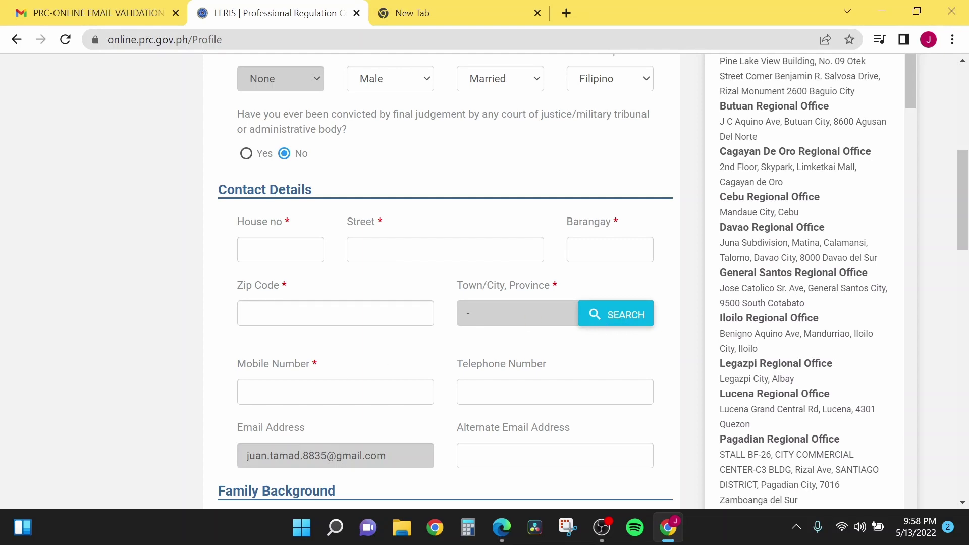
scroll(554, 433, down, 1)
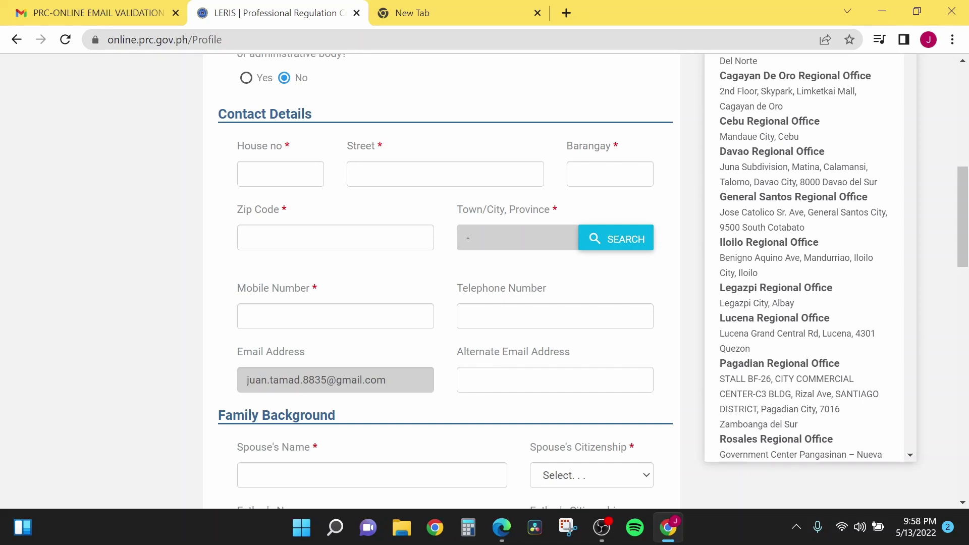
click(271, 167)
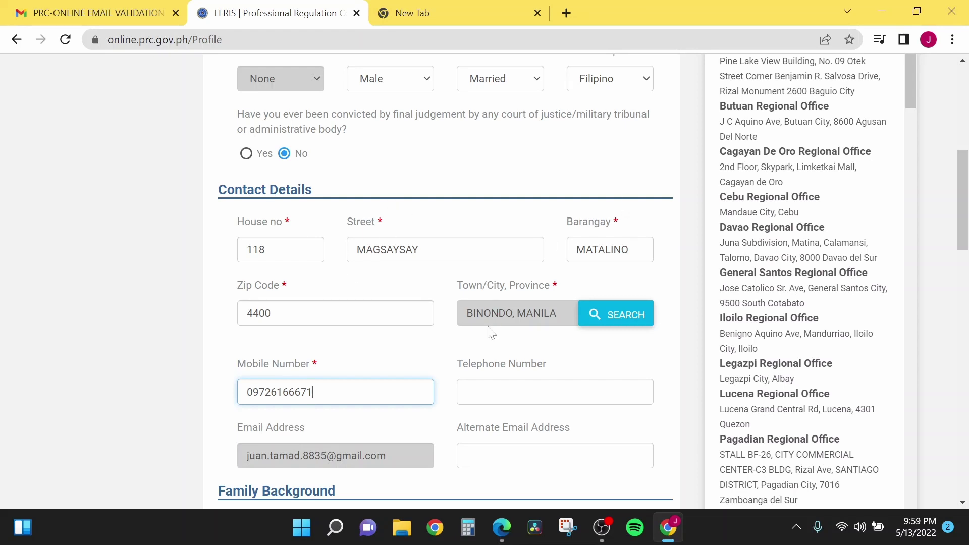
scroll(659, 387, down, 1)
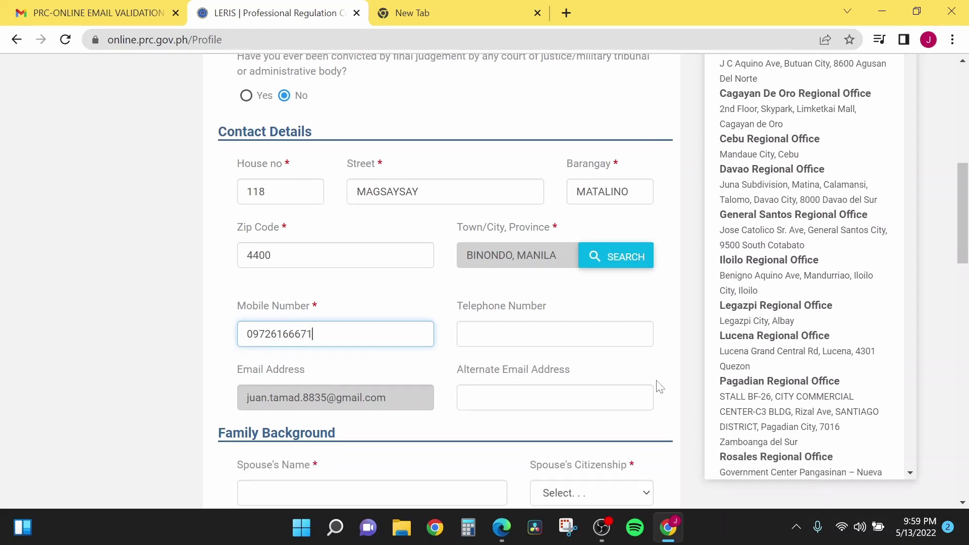
scroll(658, 389, down, 2)
scroll(656, 390, up, 4)
scroll(656, 390, down, 4)
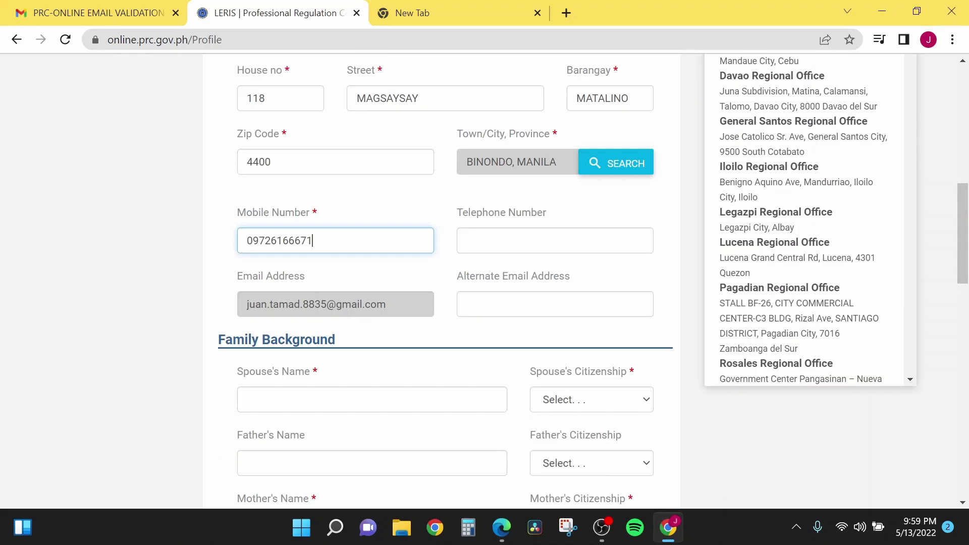
scroll(502, 313, up, 3)
scroll(502, 313, down, 6)
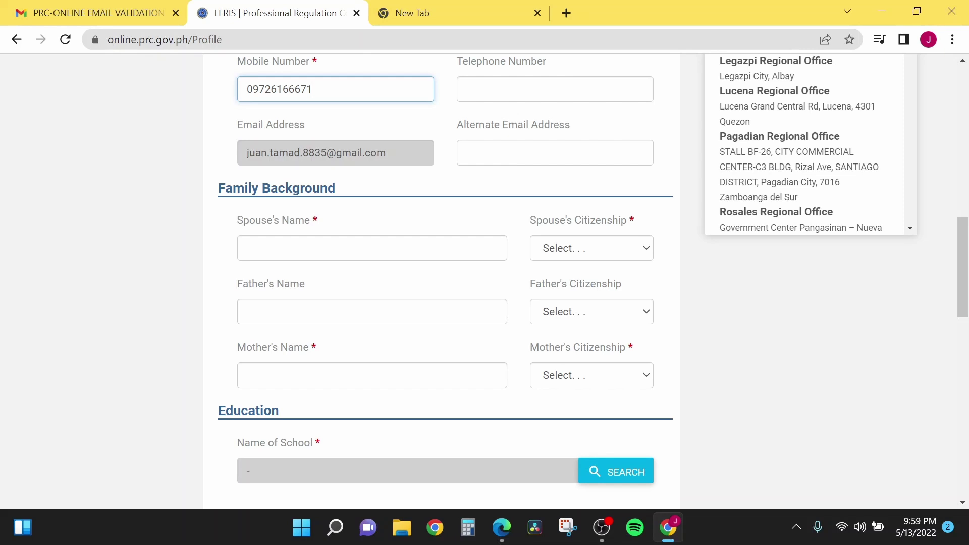
Step: Enter the spouse's, father's and mother's names, with Filipino citizenship for both parents
click(368, 248)
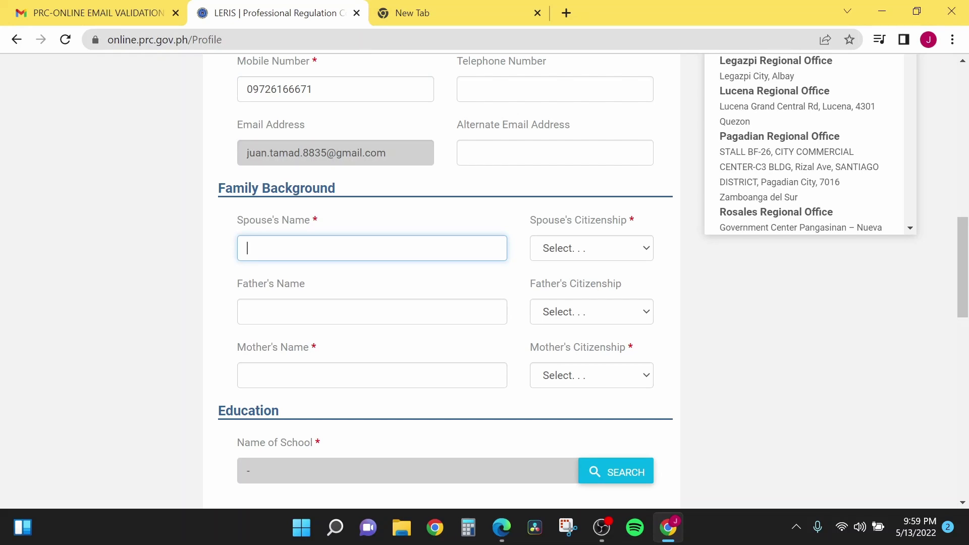
click(372, 311)
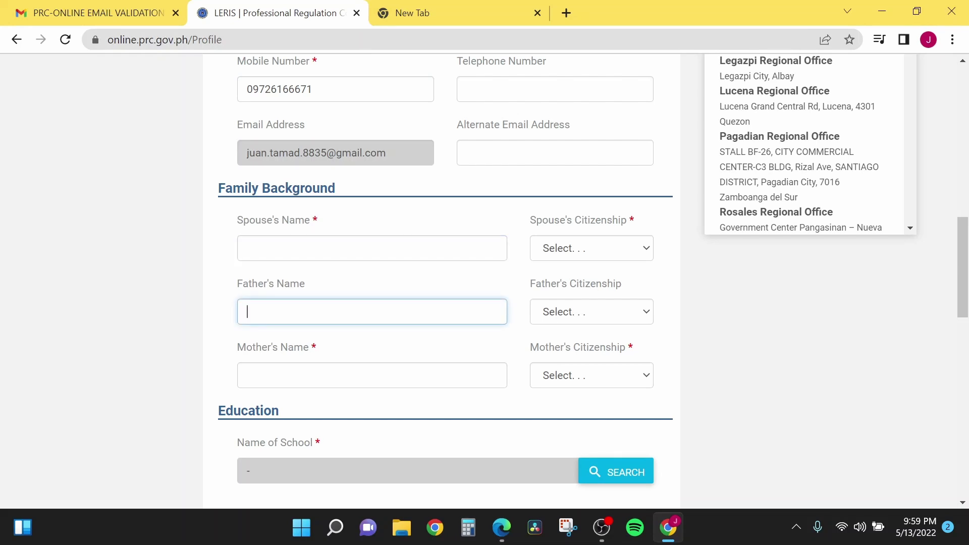
click(247, 375)
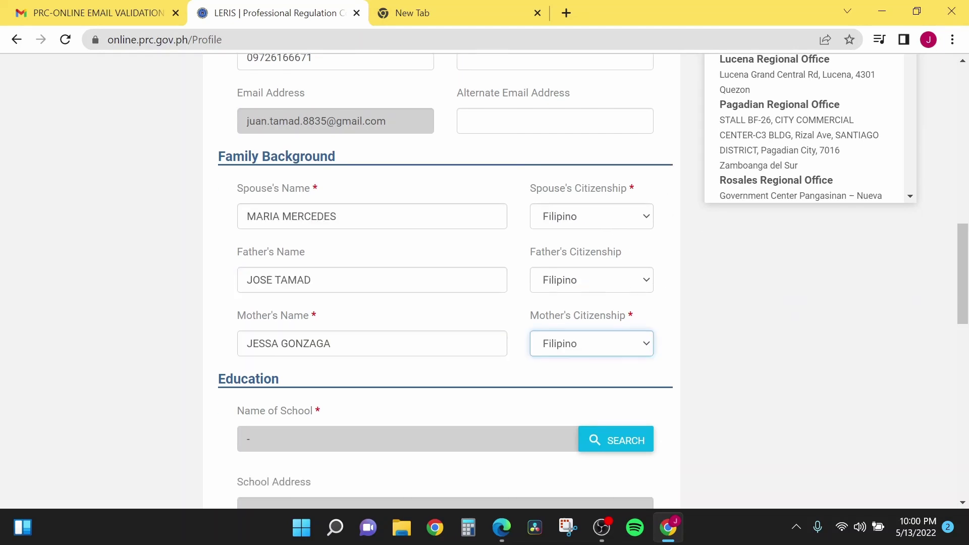
scroll(890, 368, down, 4)
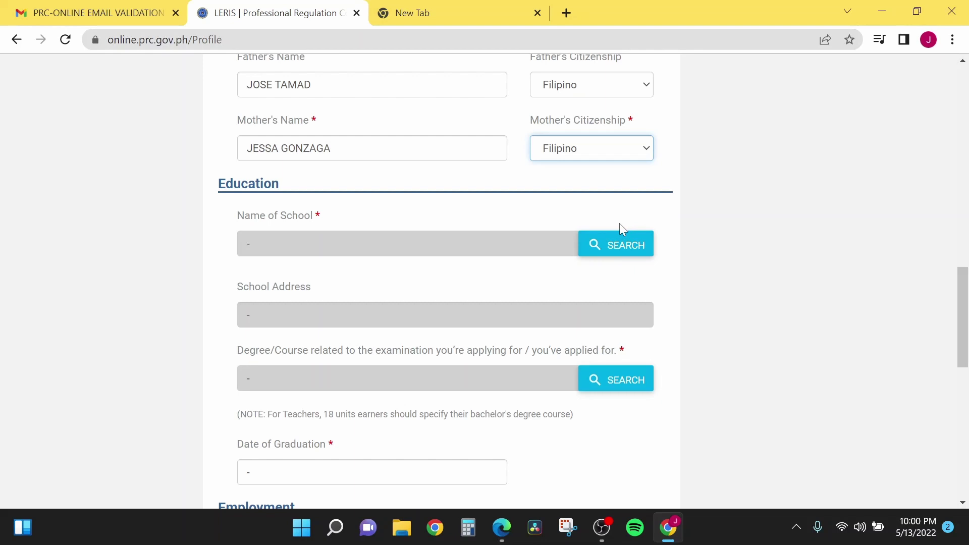
Step: Search the school list, replacing the failed 'up diliman' query, and pick ABAD SANTOS EDUCATIONAL INSTITUTION
click(620, 241)
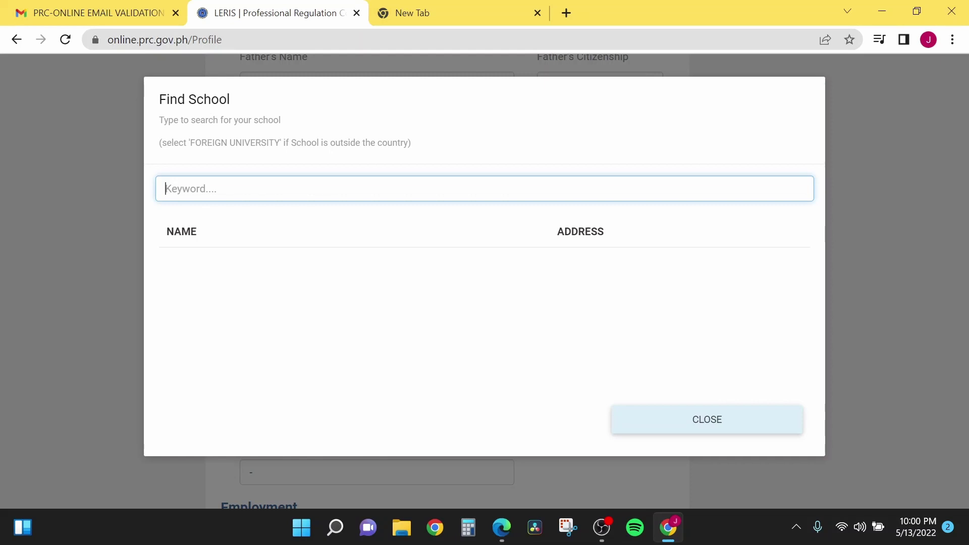
text(up)
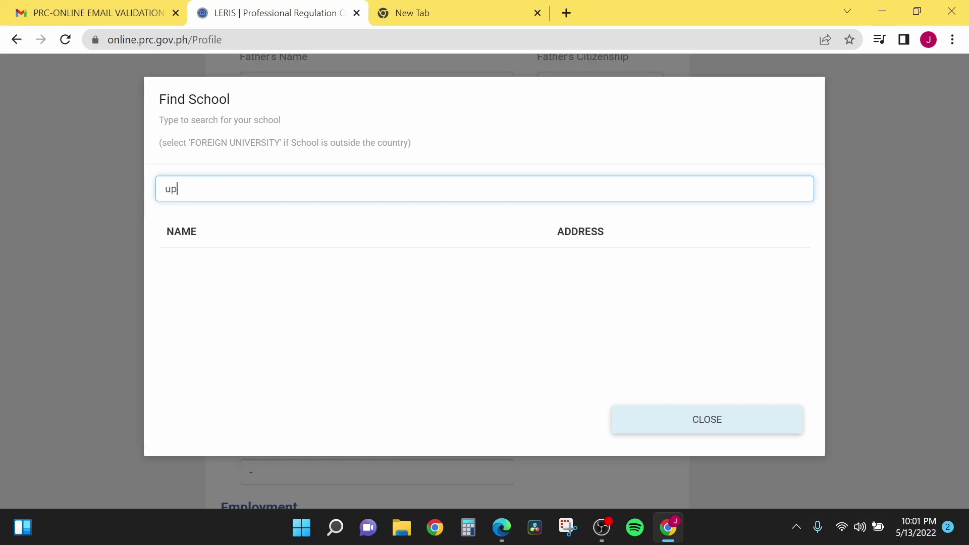
text( diliman)
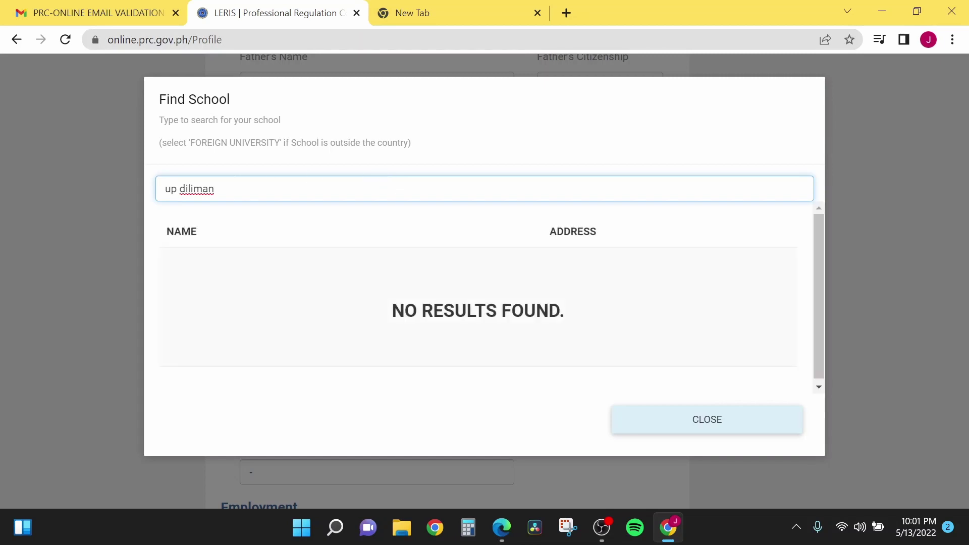
key(ctrl+a)
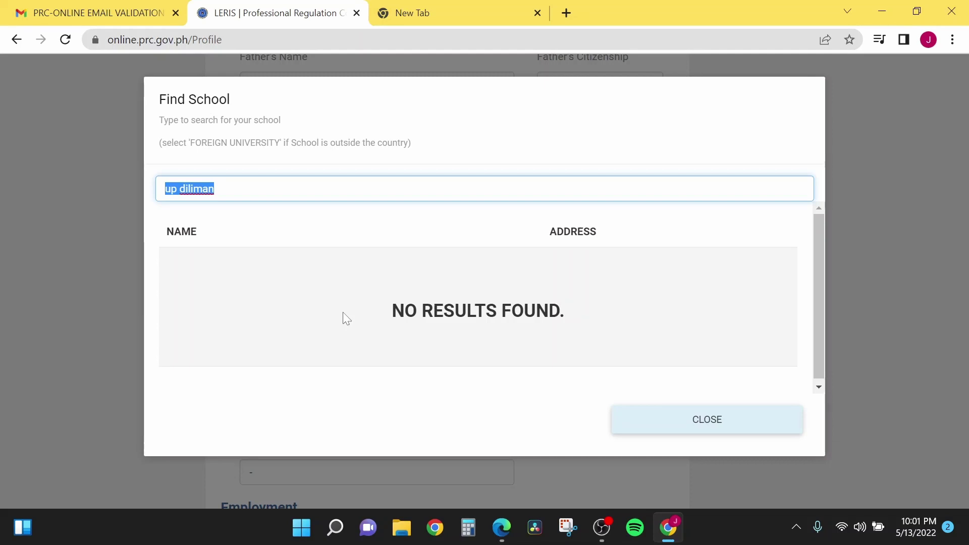
text(u)
key(BackSpace)
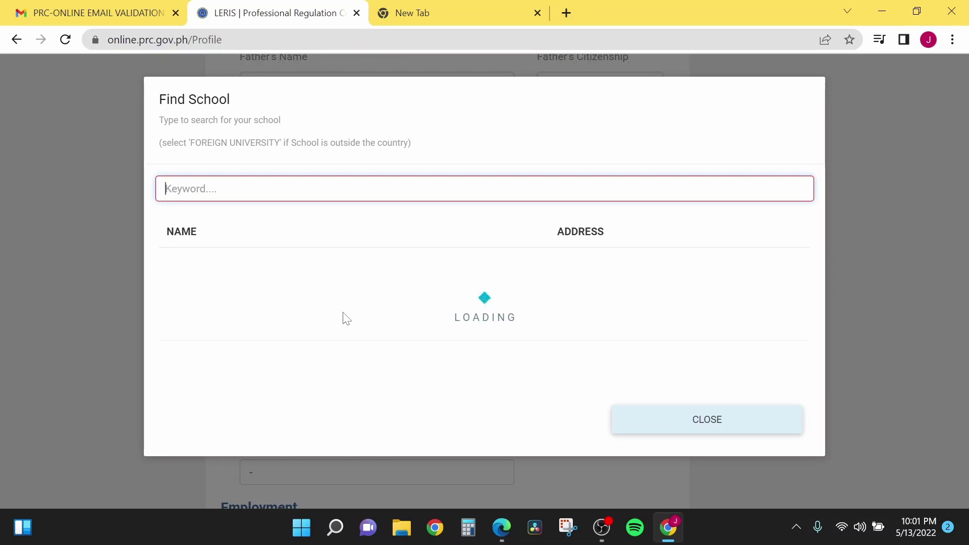
text(a)
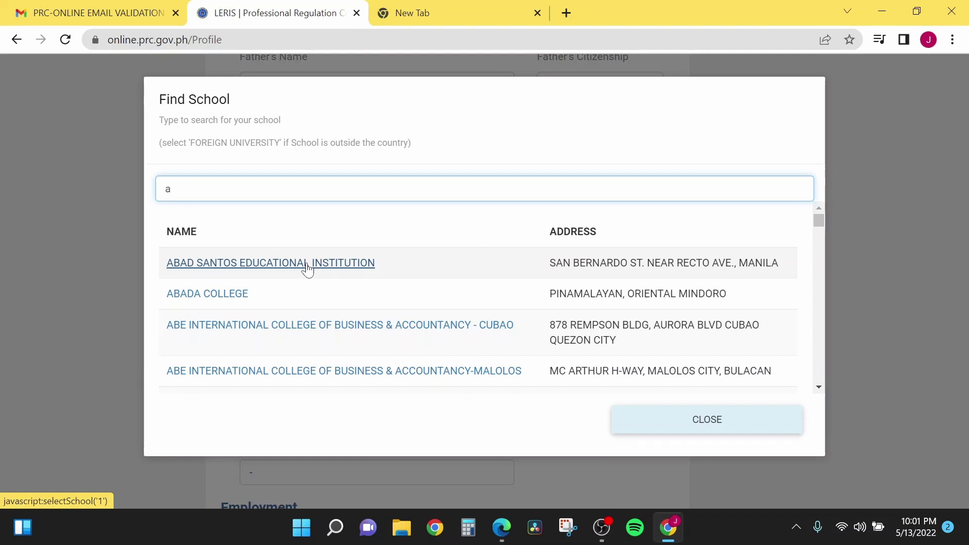
click(309, 269)
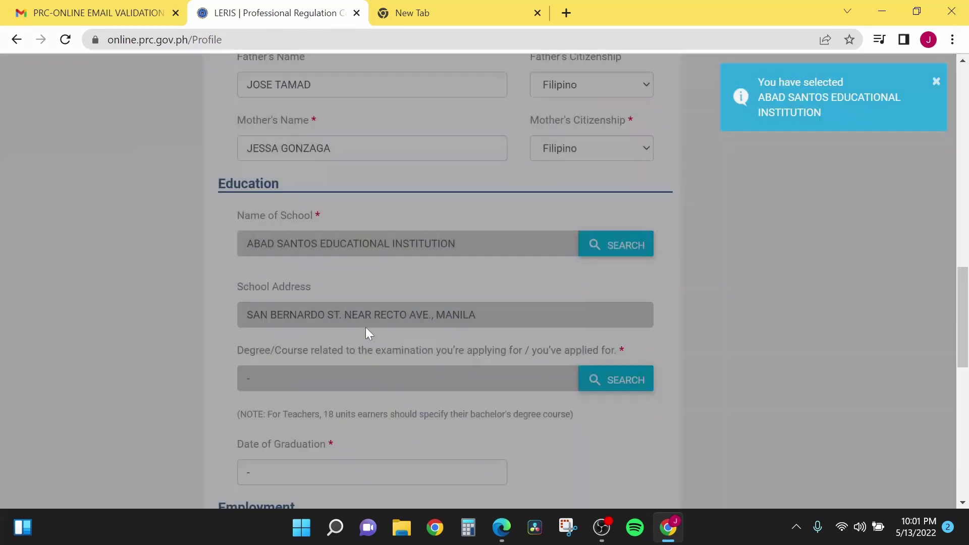
scroll(328, 307, down, 1)
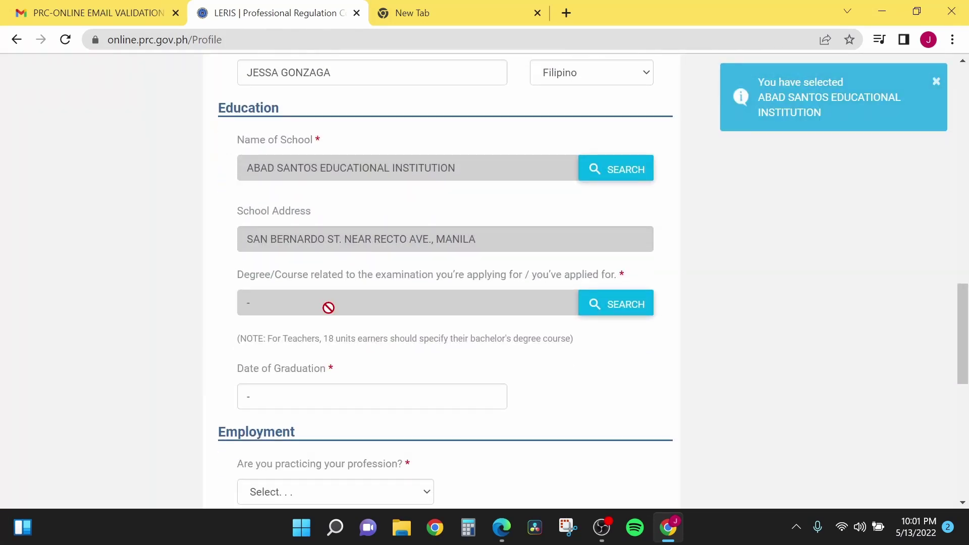
Step: Search the course list and choose 2-YR ELECTROMECHANICS TECHNOLOGY as the degree
click(613, 312)
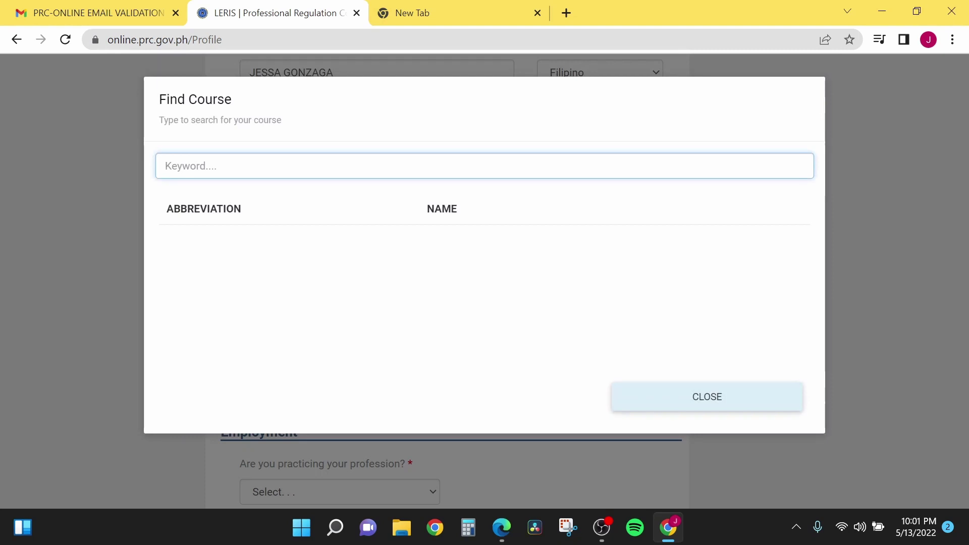
text(i)
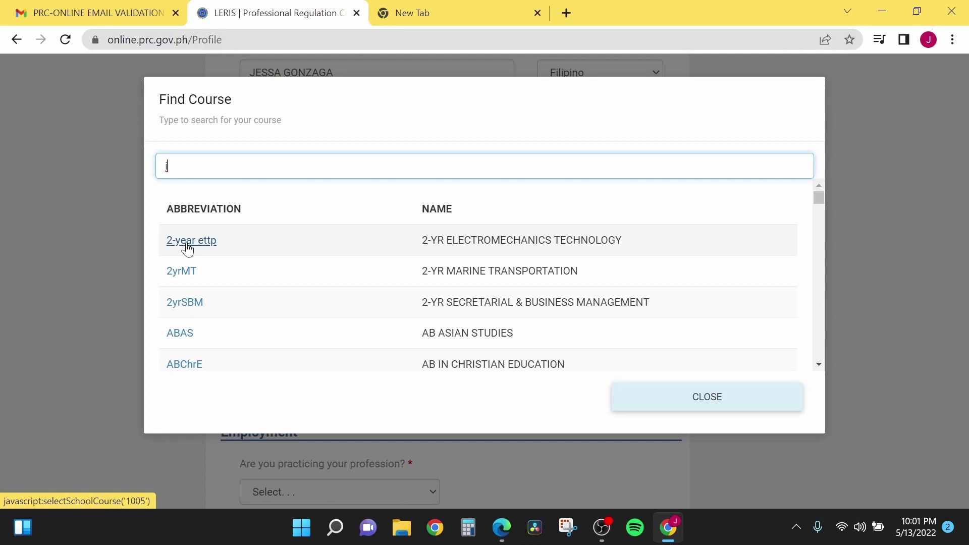
click(186, 242)
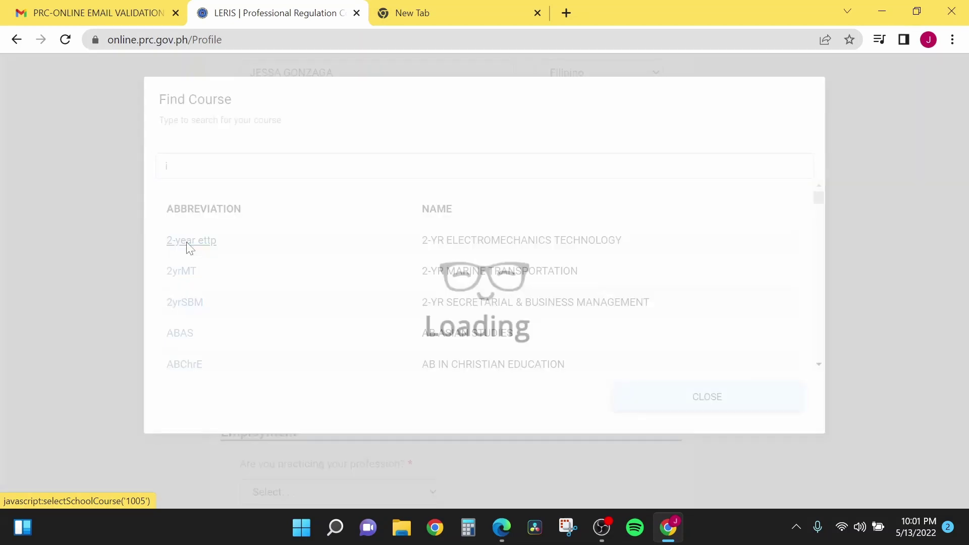
Step: Pick June 15, 2010 in the Date of Graduation calendar
scroll(162, 263, down, 3)
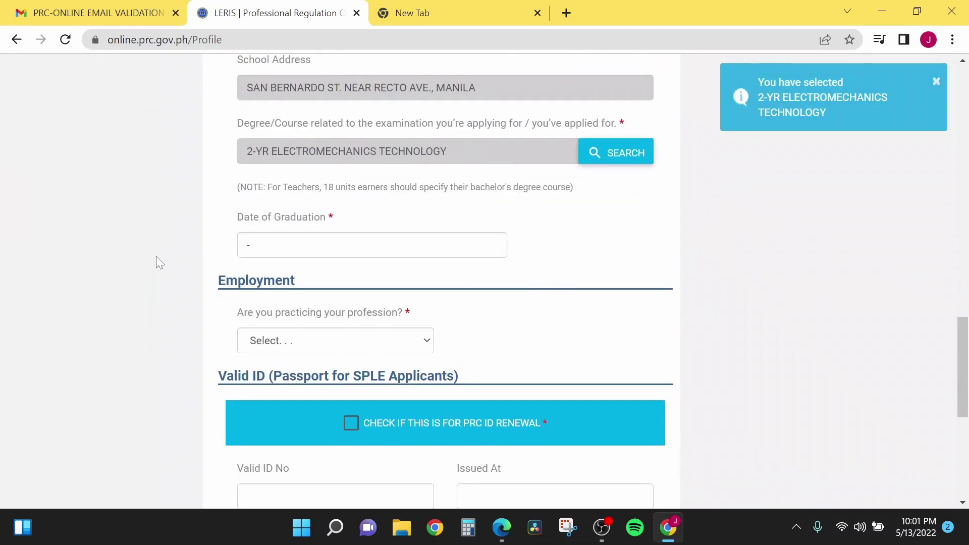
click(282, 245)
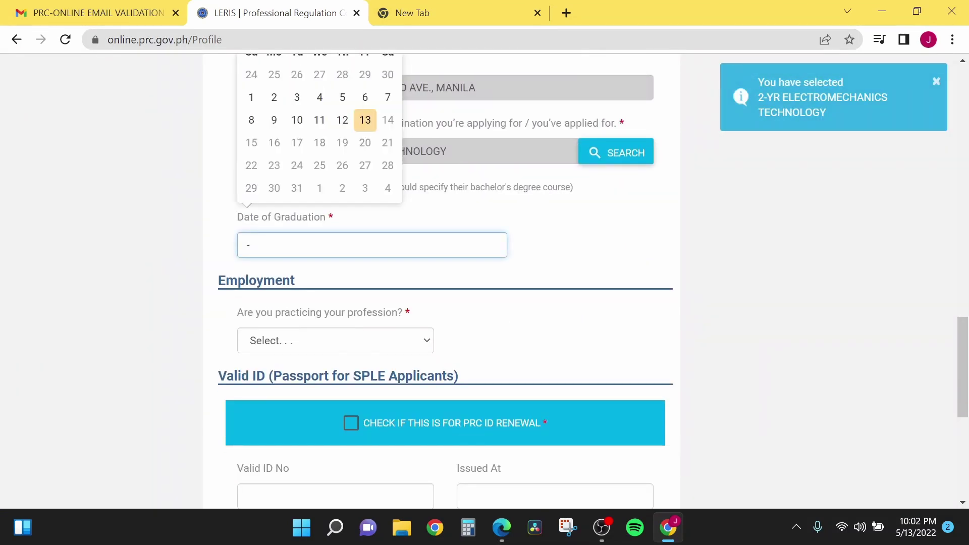
scroll(195, 234, up, 1)
scroll(191, 232, up, 4)
scroll(191, 231, down, 3)
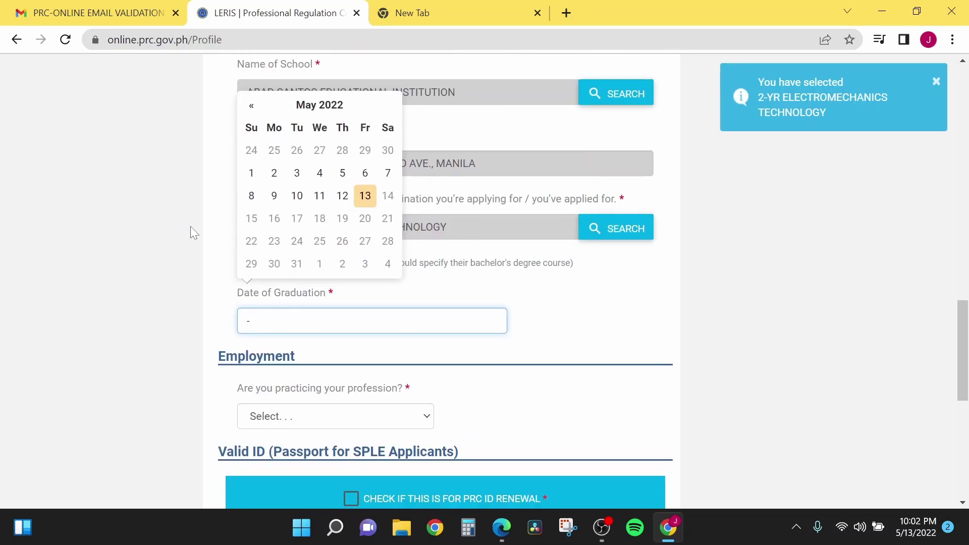
click(260, 109)
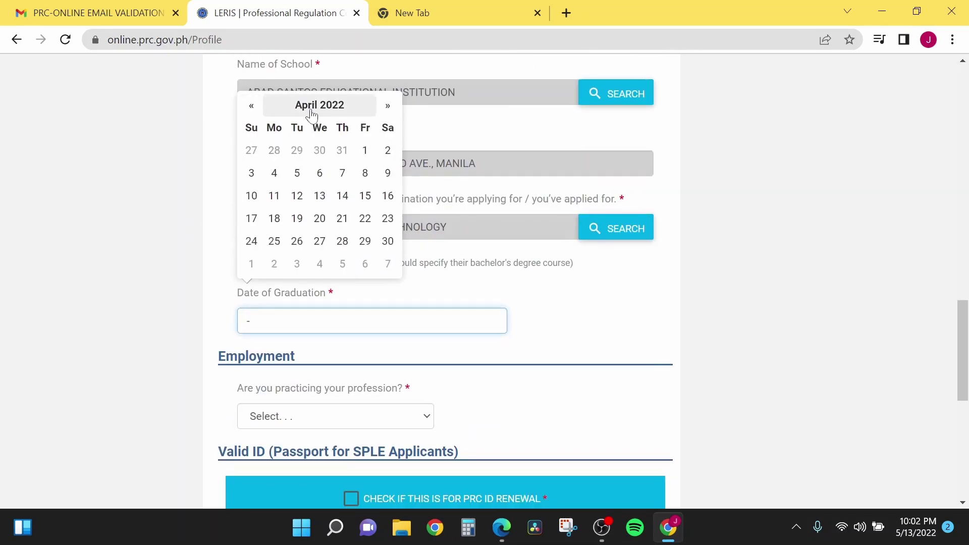
click(308, 106)
click(252, 126)
click(251, 126)
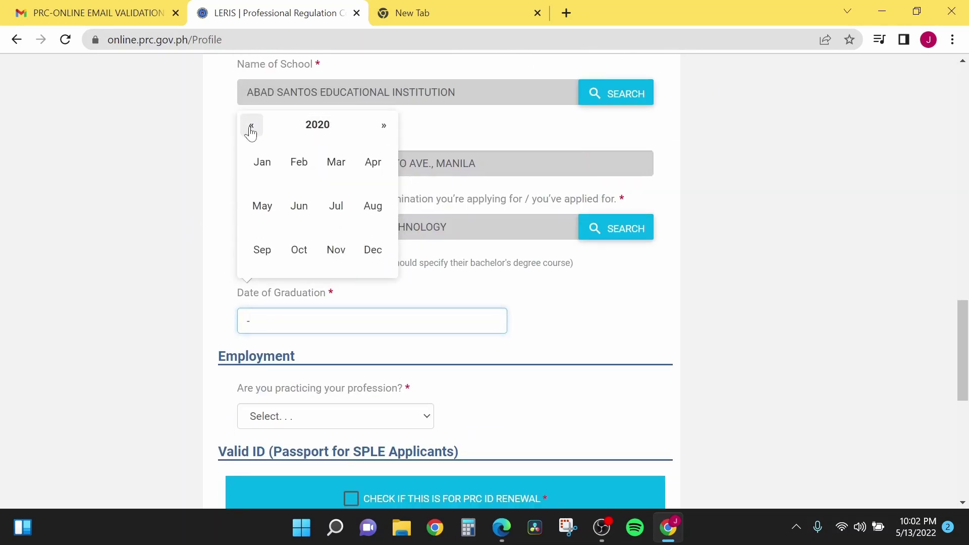
click(298, 206)
click(296, 197)
scroll(140, 306, down, 3)
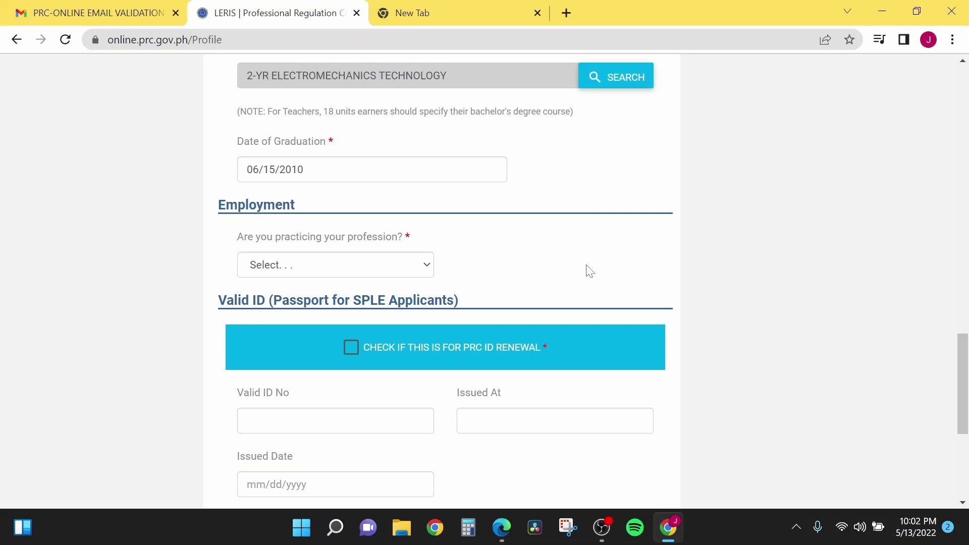
Step: Answer Yes to 'Are you practicing your profession?'
click(429, 270)
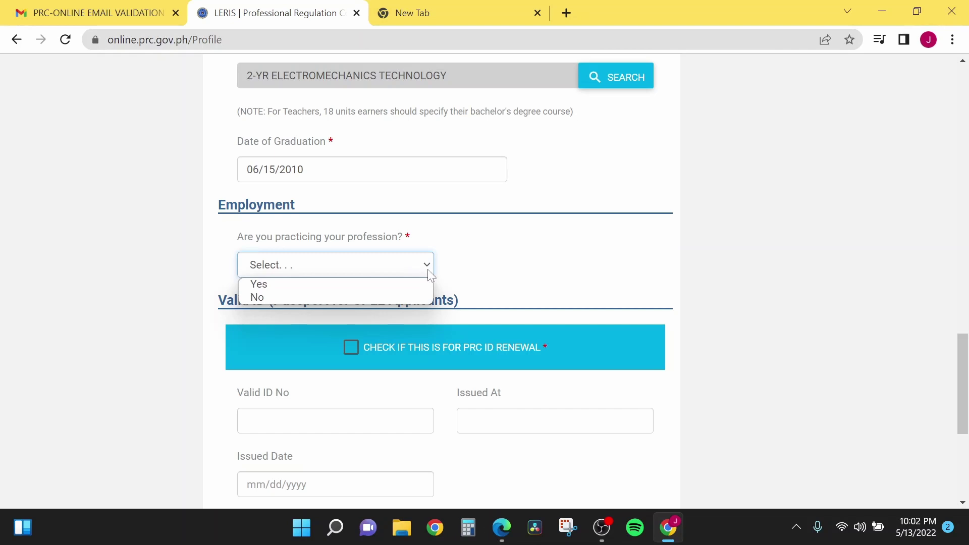
click(319, 285)
scroll(501, 335, down, 3)
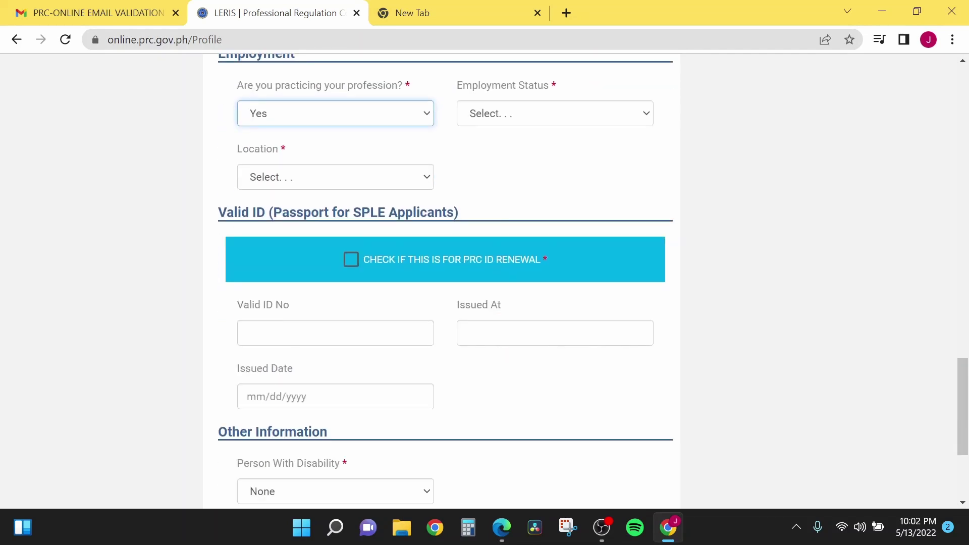
scroll(444, 278, down, 2)
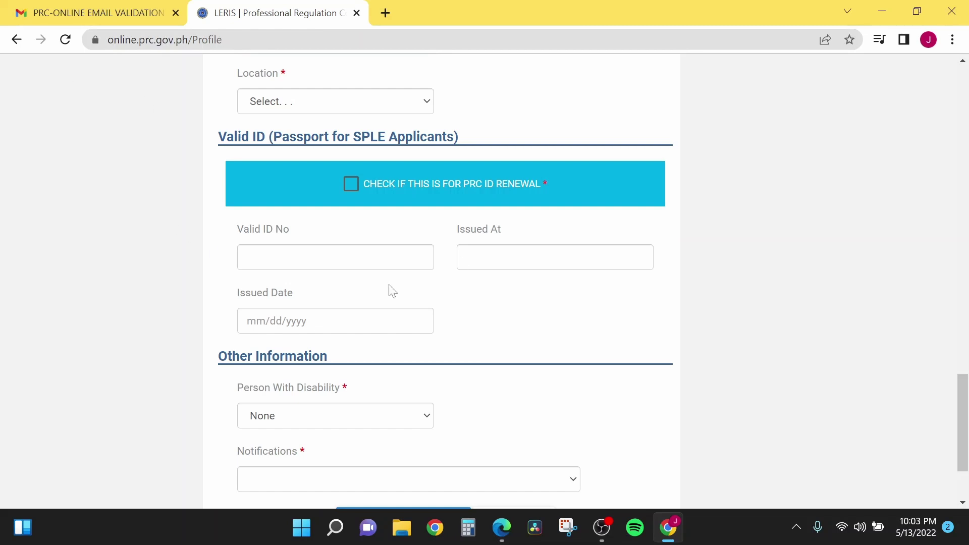
scroll(391, 290, down, 1)
scroll(395, 326, down, 2)
scroll(396, 327, up, 1)
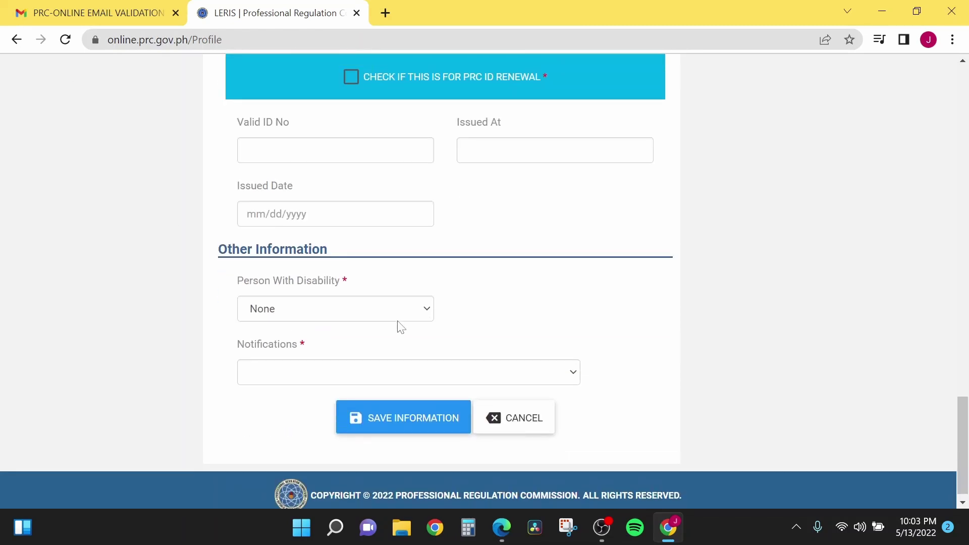
scroll(401, 327, down, 2)
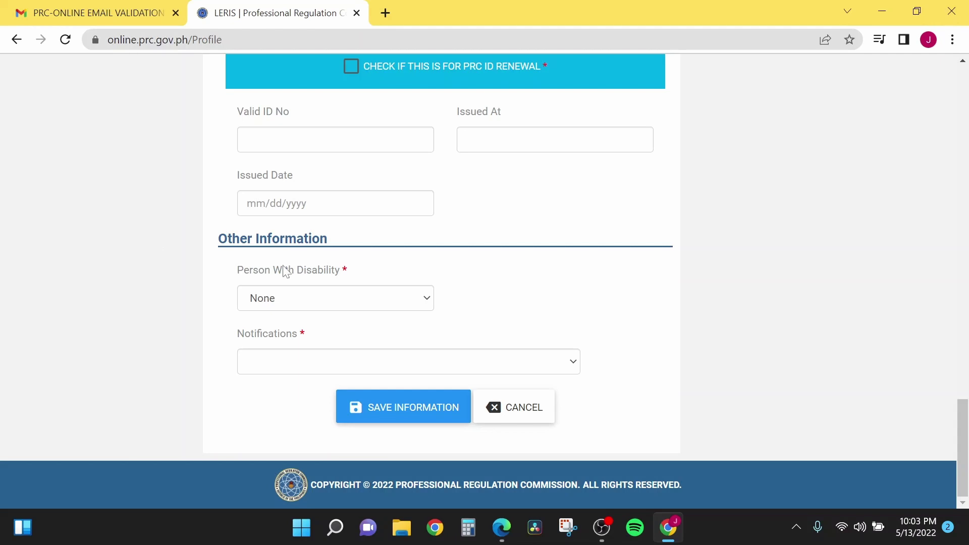
click(422, 290)
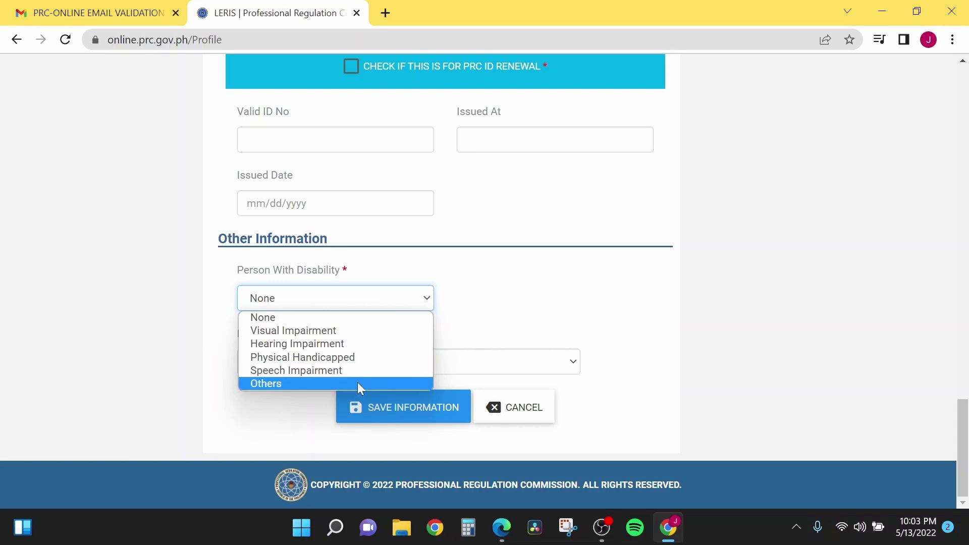
click(340, 319)
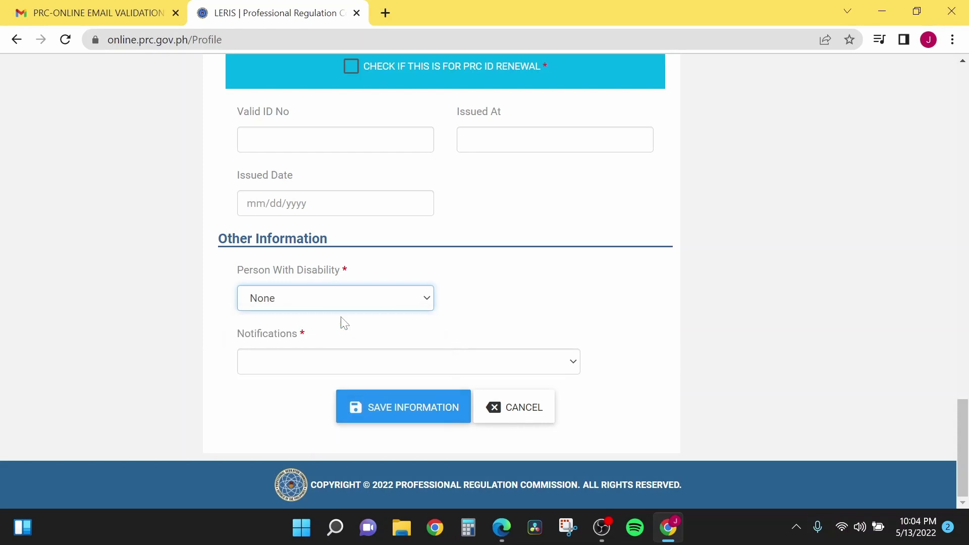
click(315, 361)
Step: Set Notifications to 'I want to receive news & notifications'
click(316, 361)
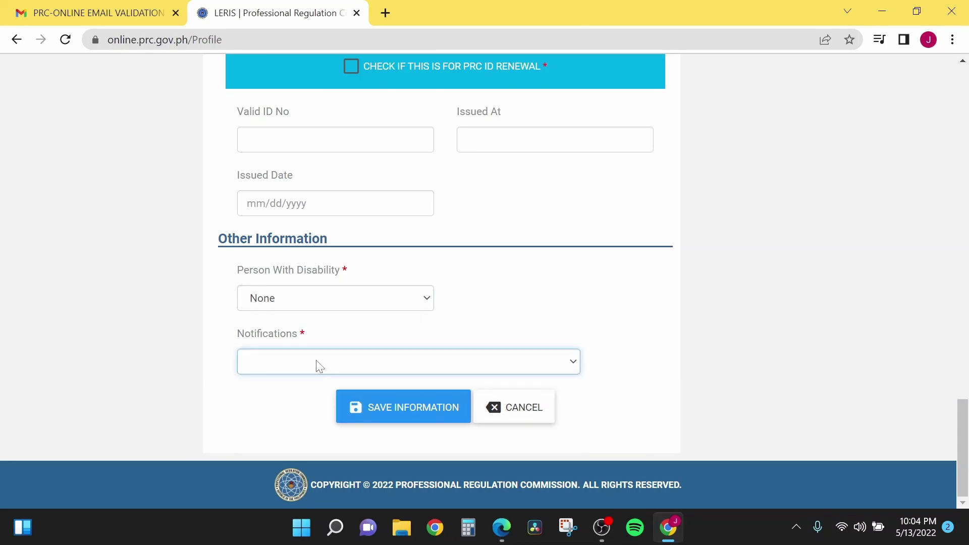
click(316, 362)
click(317, 361)
click(320, 365)
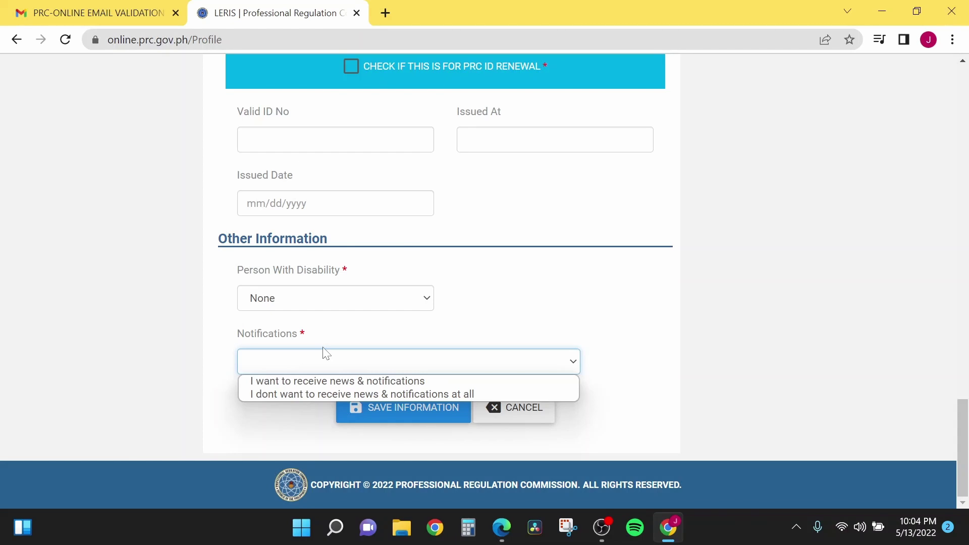
click(333, 381)
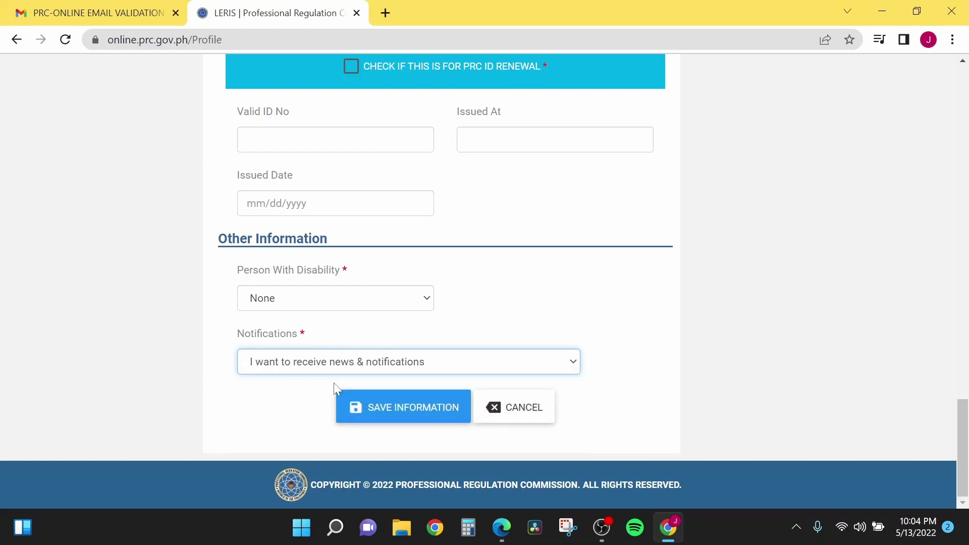
scroll(126, 286, up, 6)
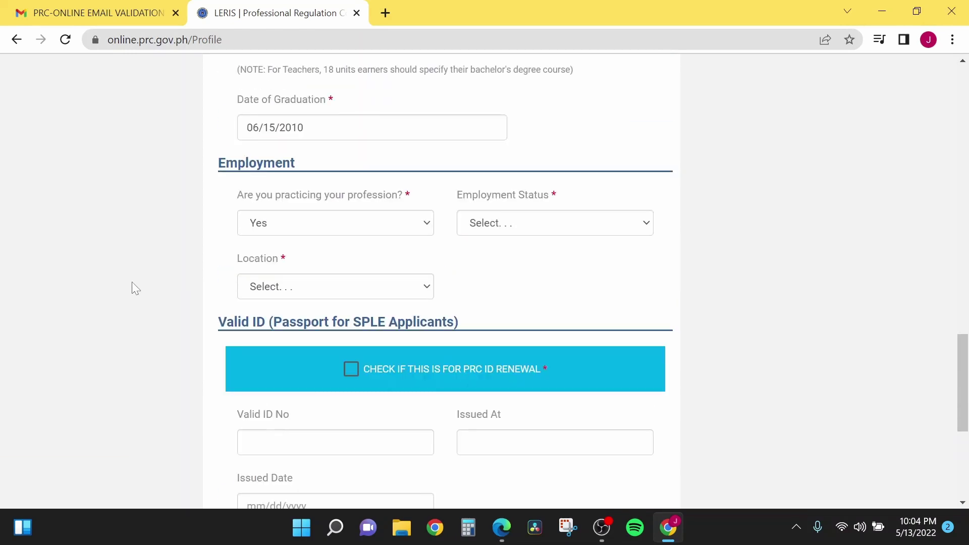
scroll(134, 281, up, 8)
scroll(135, 280, down, 11)
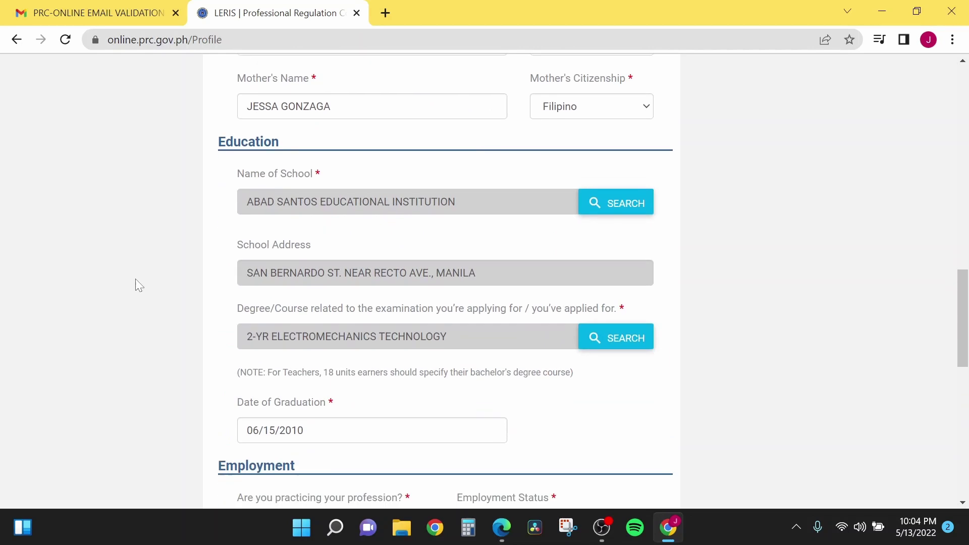
scroll(141, 285, down, 3)
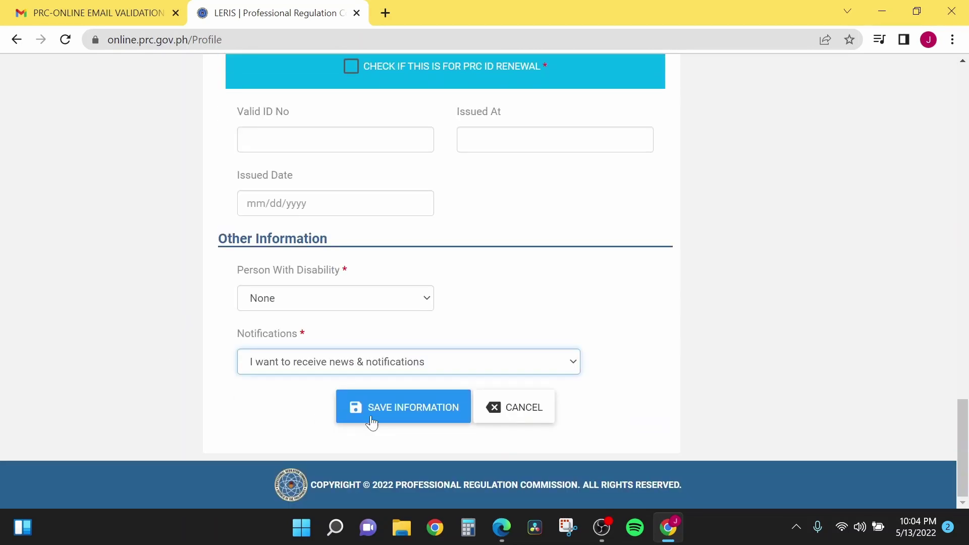
Step: Save the profile form with SAVE INFORMATION and return to the Profile page
click(409, 420)
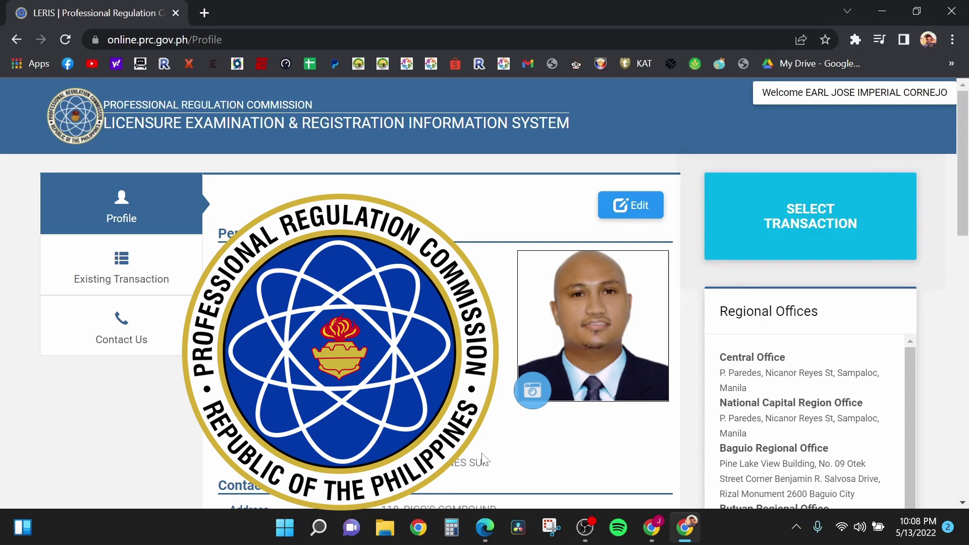
scroll(484, 292, down, 2)
scroll(485, 293, up, 2)
Step: Open the Photo Requirements window from the profile photo's camera button and read through it
click(531, 398)
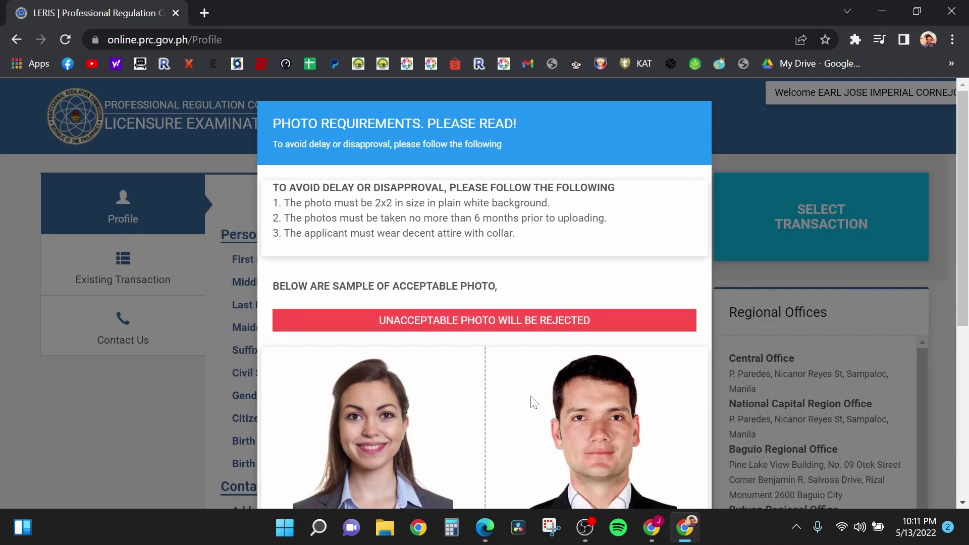
scroll(608, 418, down, 5)
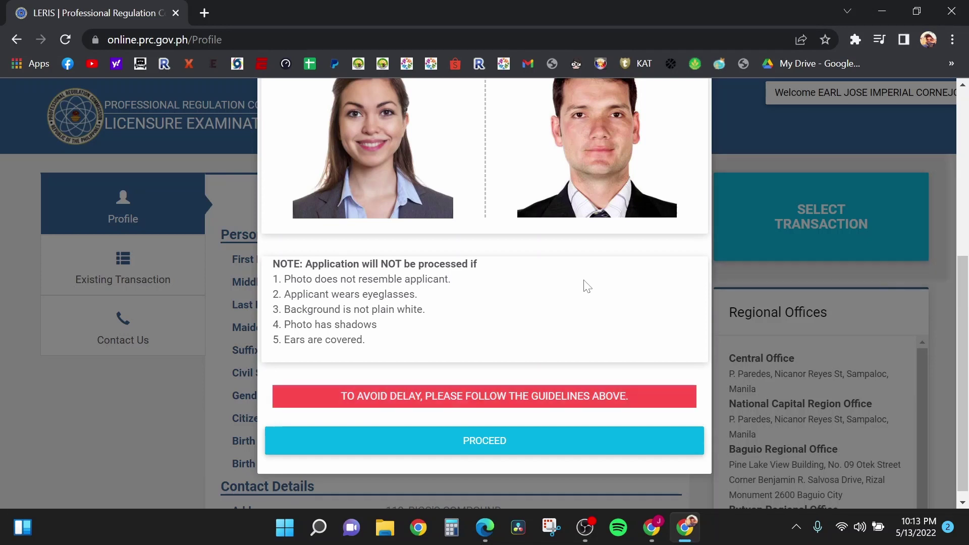
scroll(576, 292, up, 5)
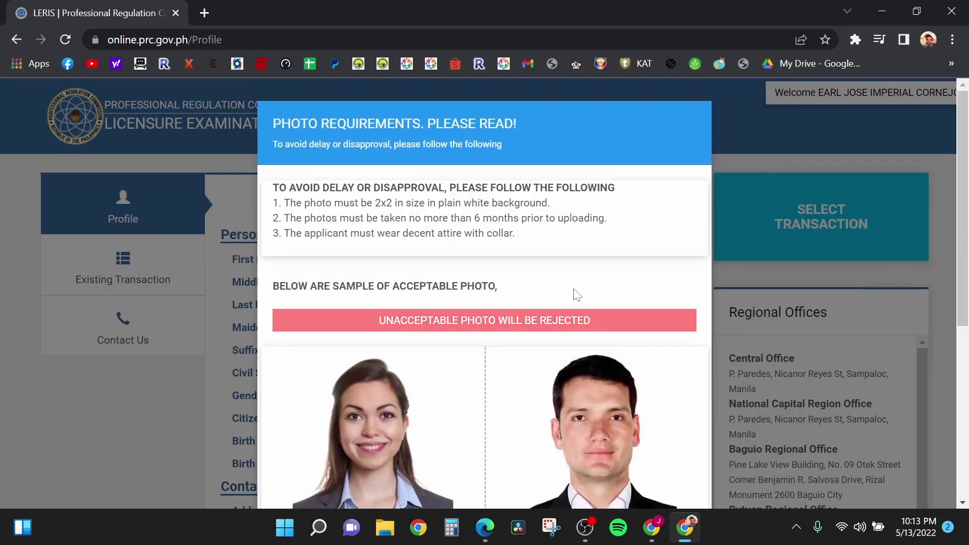
scroll(575, 298, down, 6)
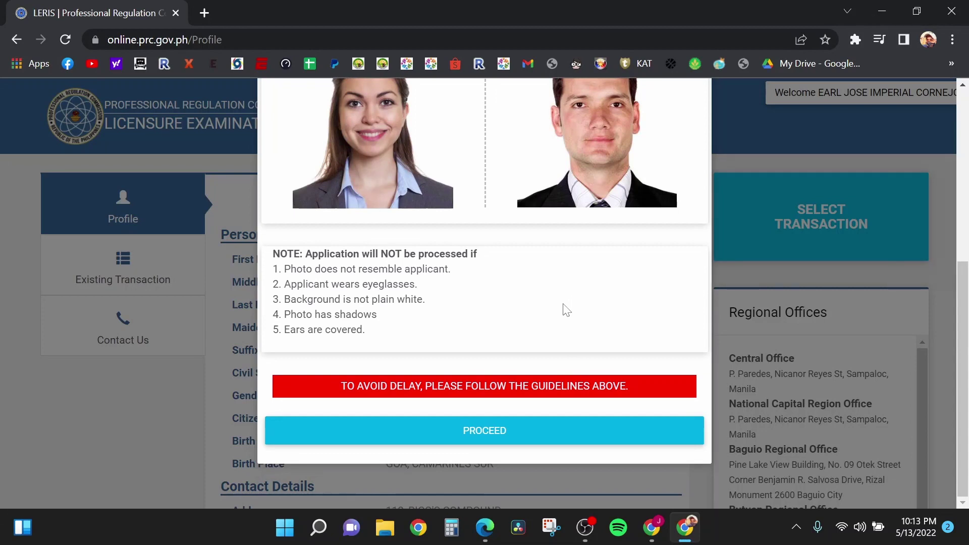
Step: Accept the 2x2 photo requirements, browse the computer for a photo, then cancel without picking a file
click(474, 434)
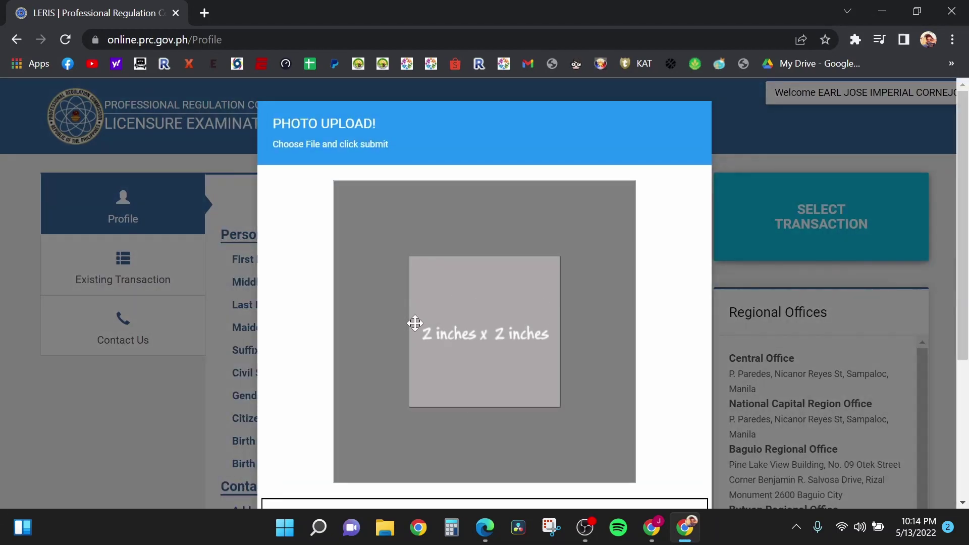
scroll(452, 251, down, 4)
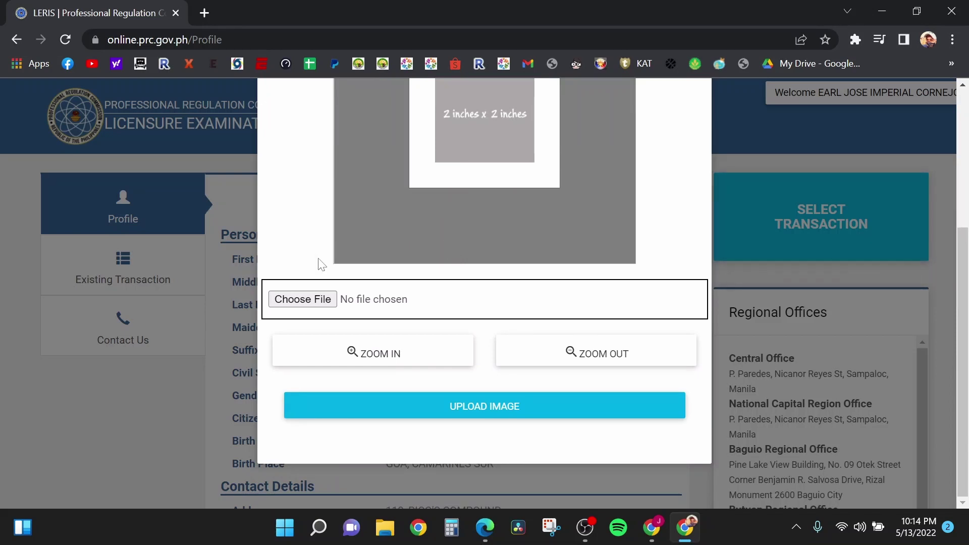
click(297, 301)
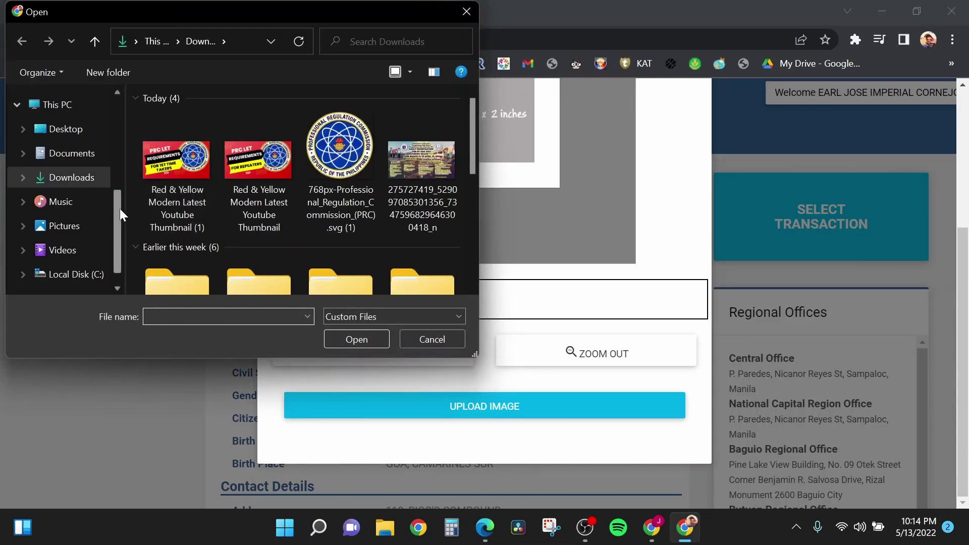
drag(113, 210, 119, 104)
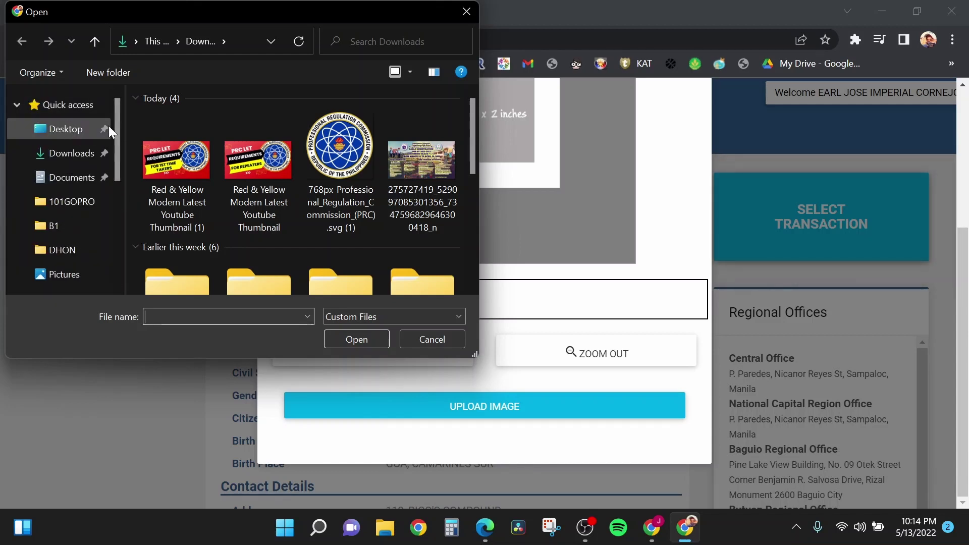
drag(116, 120, 117, 150)
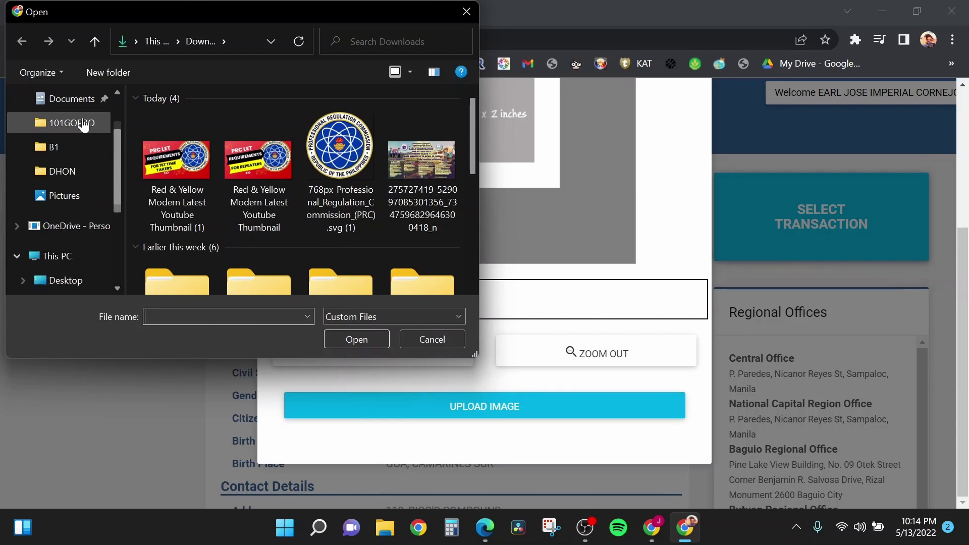
click(425, 340)
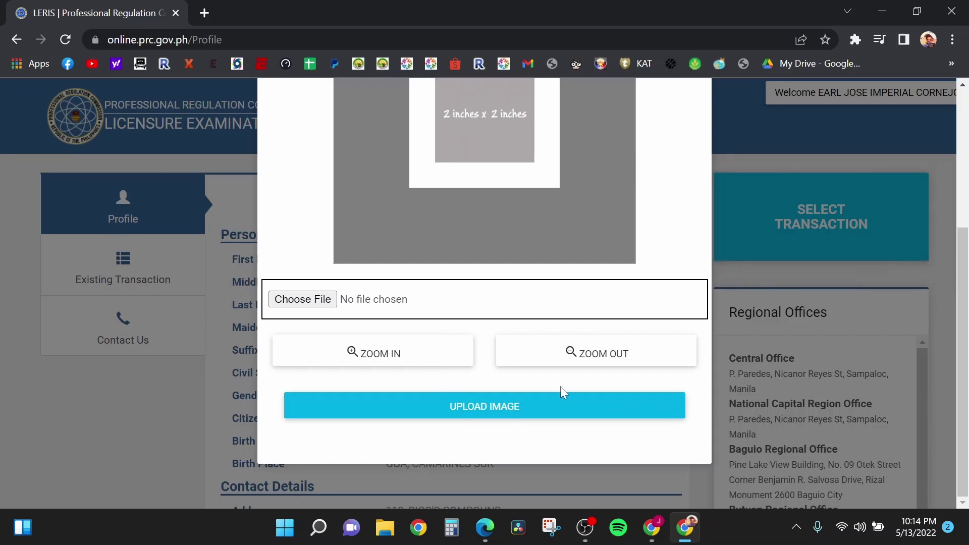
click(2, 312)
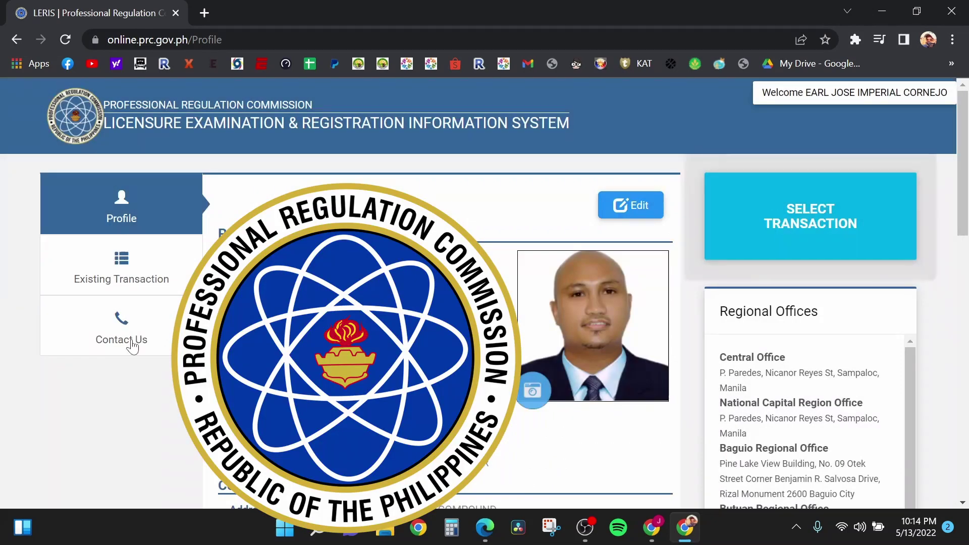